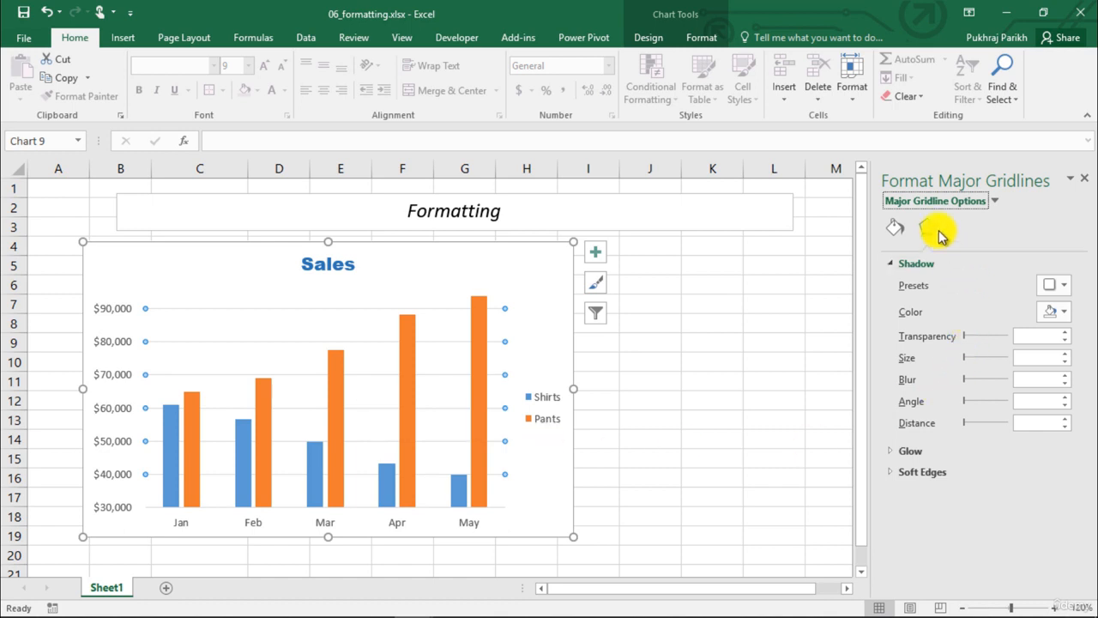
# - Give the chart's major gridlines a dashed line style with a width of 1.25 pt
pyautogui.click(895, 227)
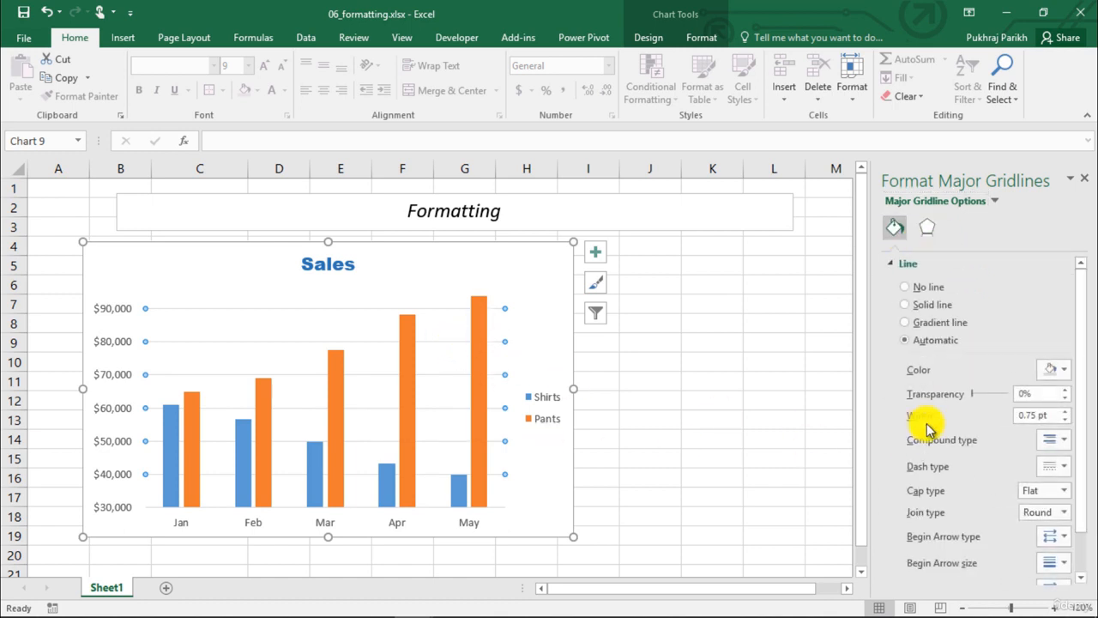
pyautogui.click(1060, 466)
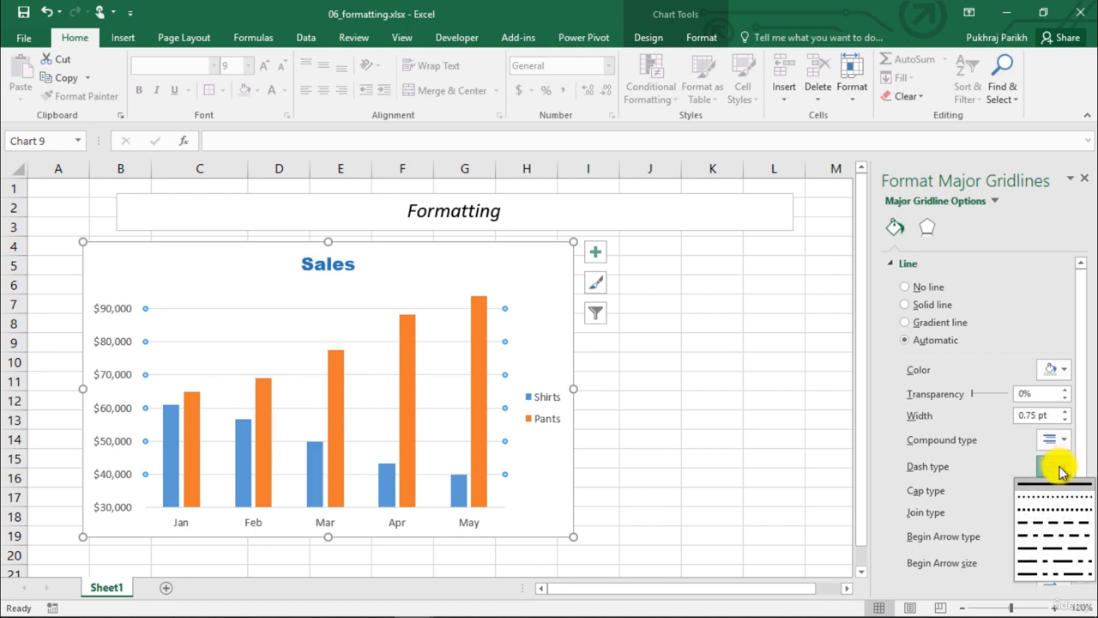
pyautogui.click(1062, 513)
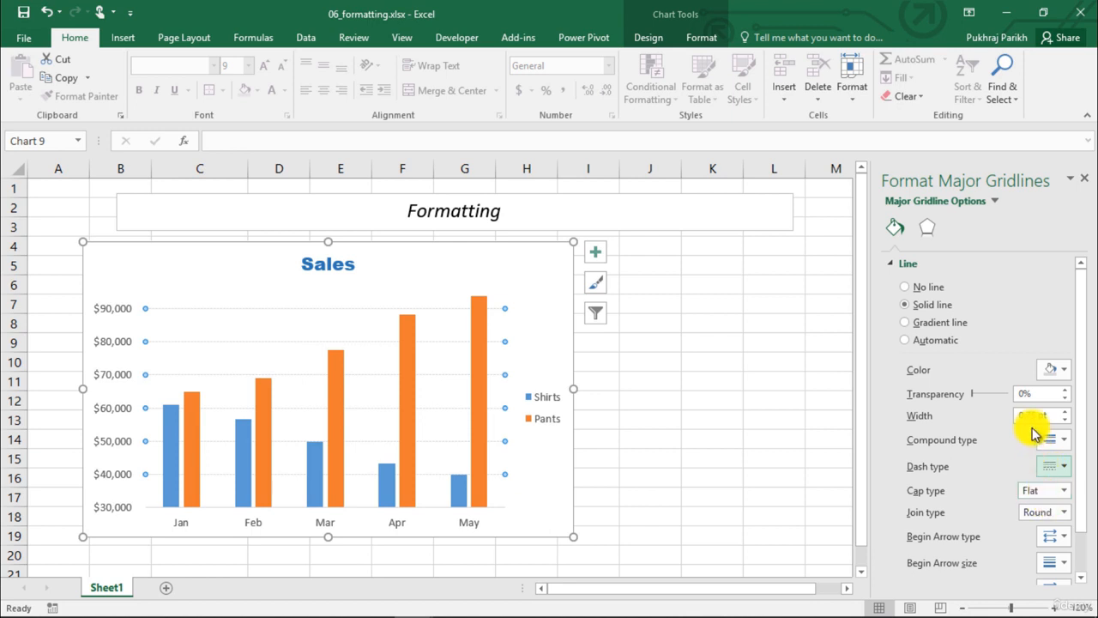
pyautogui.click(1063, 411)
pyautogui.click(1064, 411)
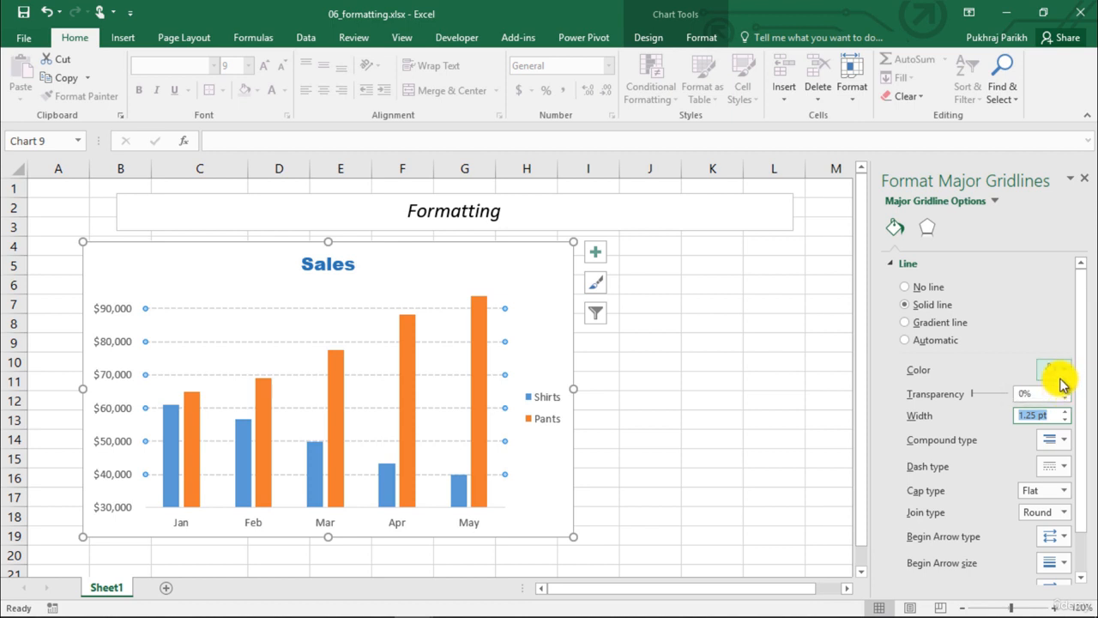
# - Try black on the major gridlines and settle on a medium grey theme shade for their colour
pyautogui.click(1060, 370)
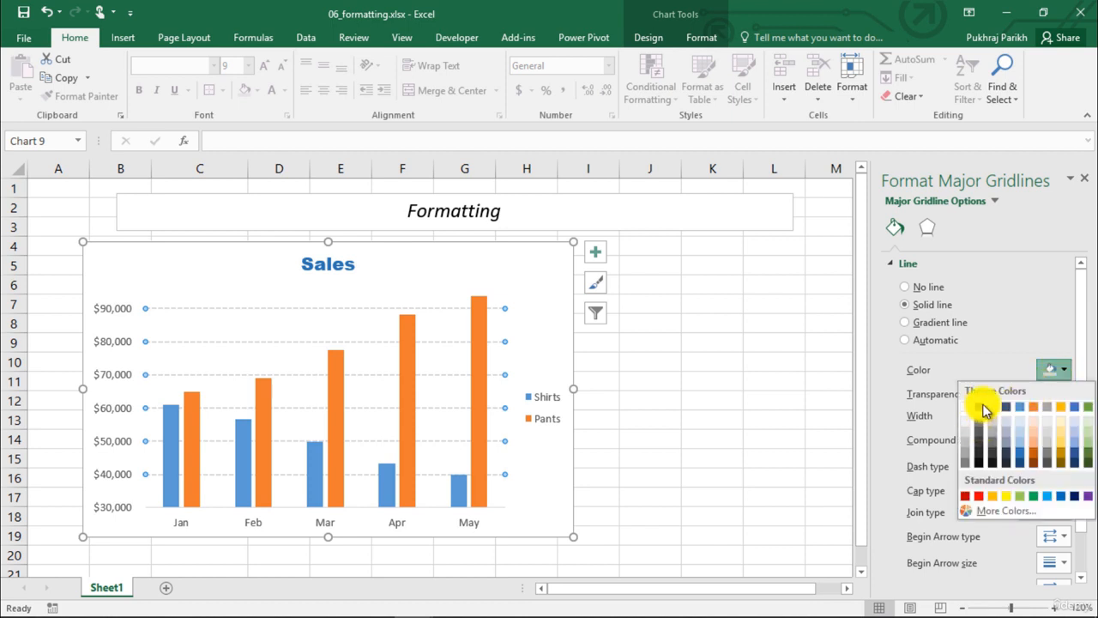
pyautogui.click(979, 407)
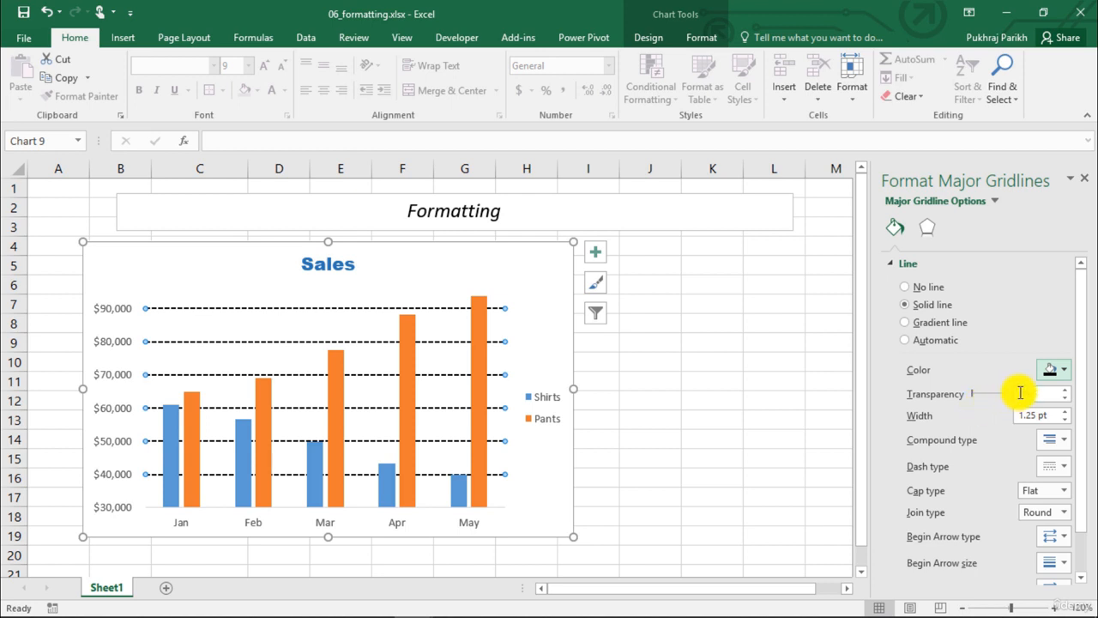
pyautogui.click(1055, 370)
pyautogui.click(1002, 436)
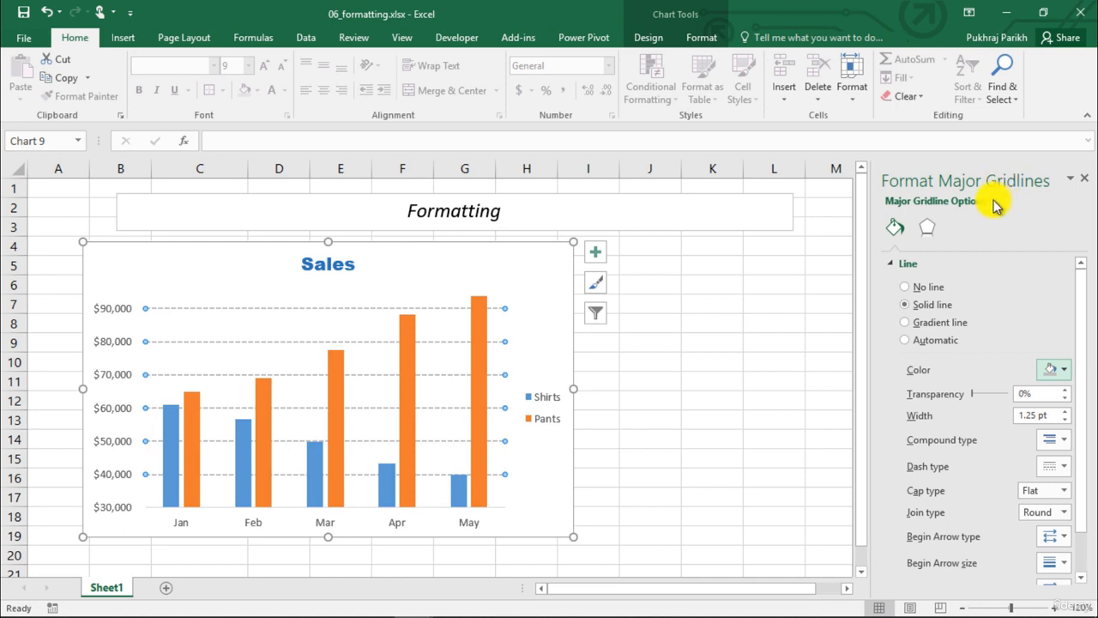
# - Select the Shirts data series and change its fill to the green theme colour
pyautogui.click(998, 202)
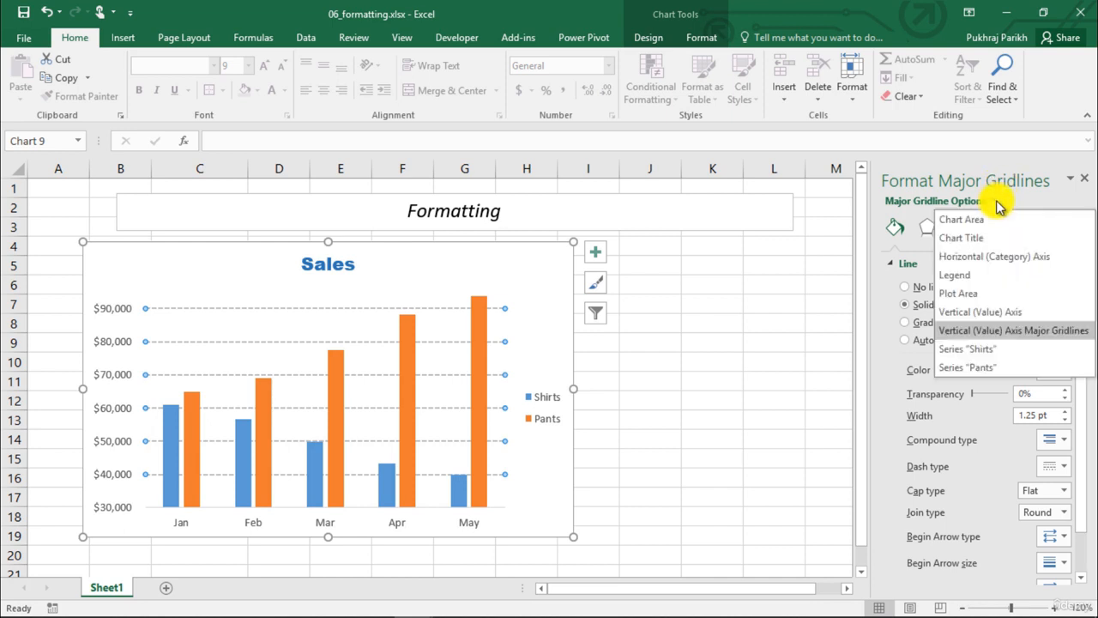
pyautogui.click(1020, 350)
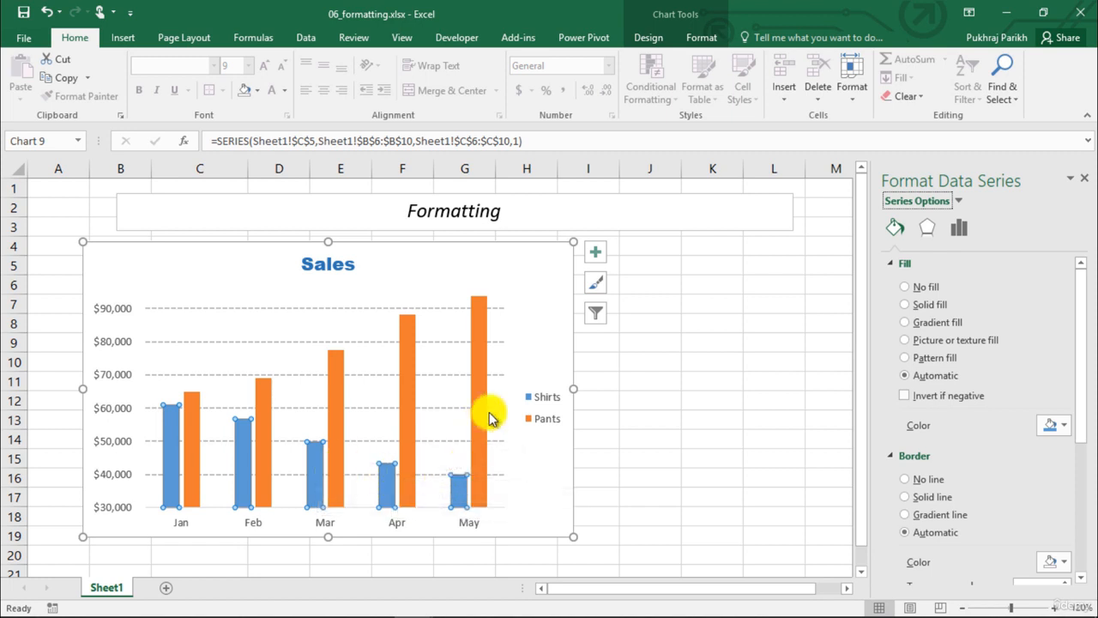
pyautogui.click(1062, 426)
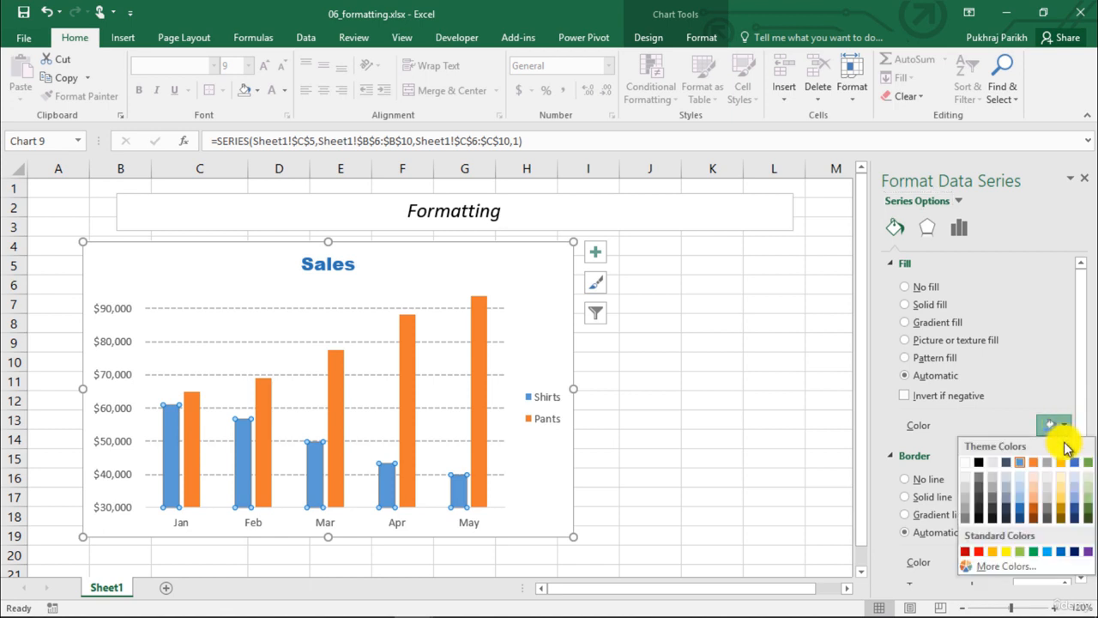
pyautogui.click(1087, 462)
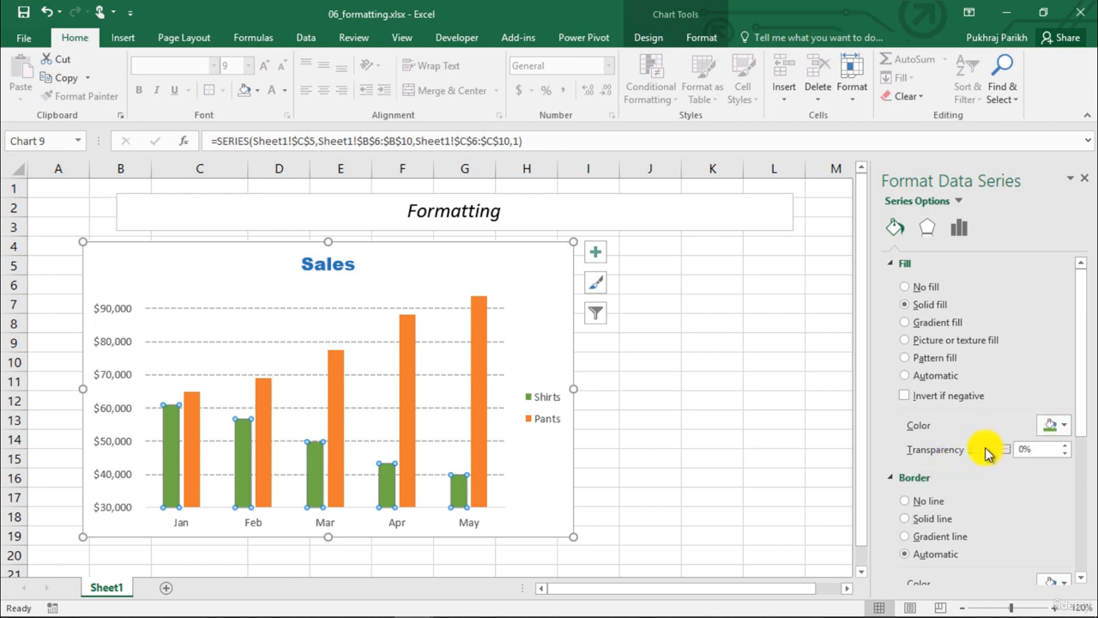
# - Try plotting the Shirts series on the secondary axis and return it to the primary axis
pyautogui.click(958, 230)
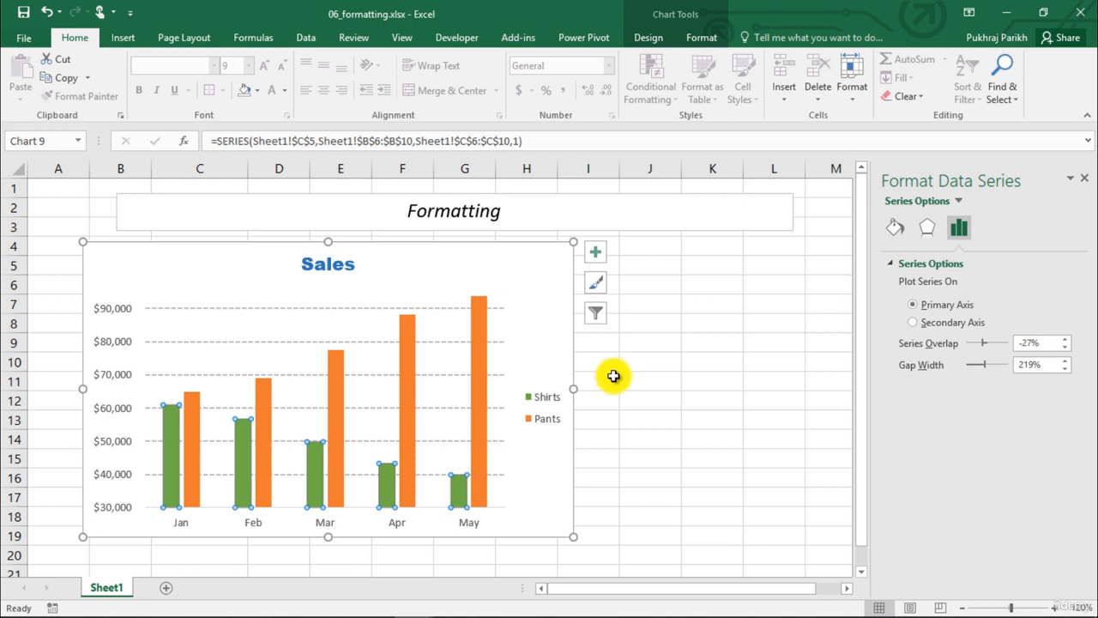
pyautogui.click(916, 324)
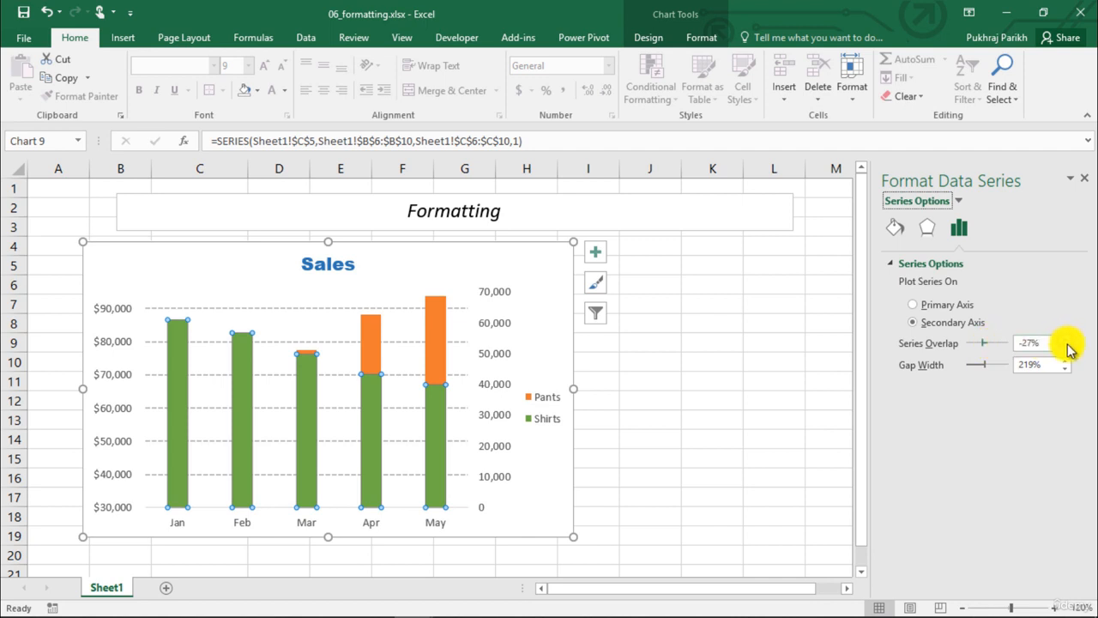
pyautogui.click(926, 305)
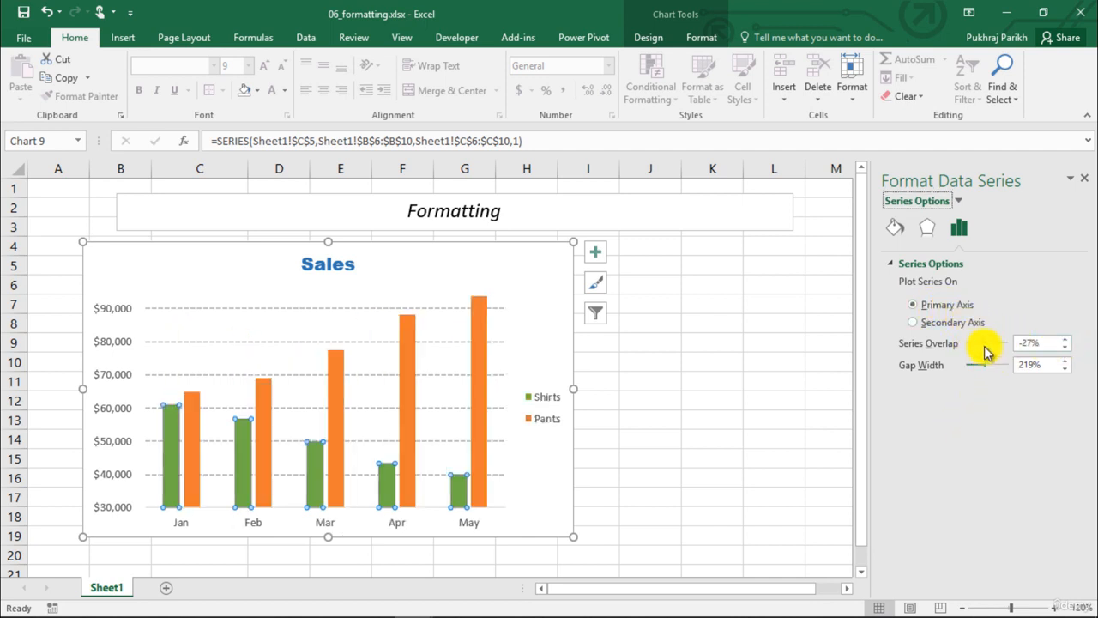
# - Raise the series overlap to -4% to bring the Shirts and Pants columns closer together
pyautogui.click(1064, 339)
pyautogui.click(1064, 339)
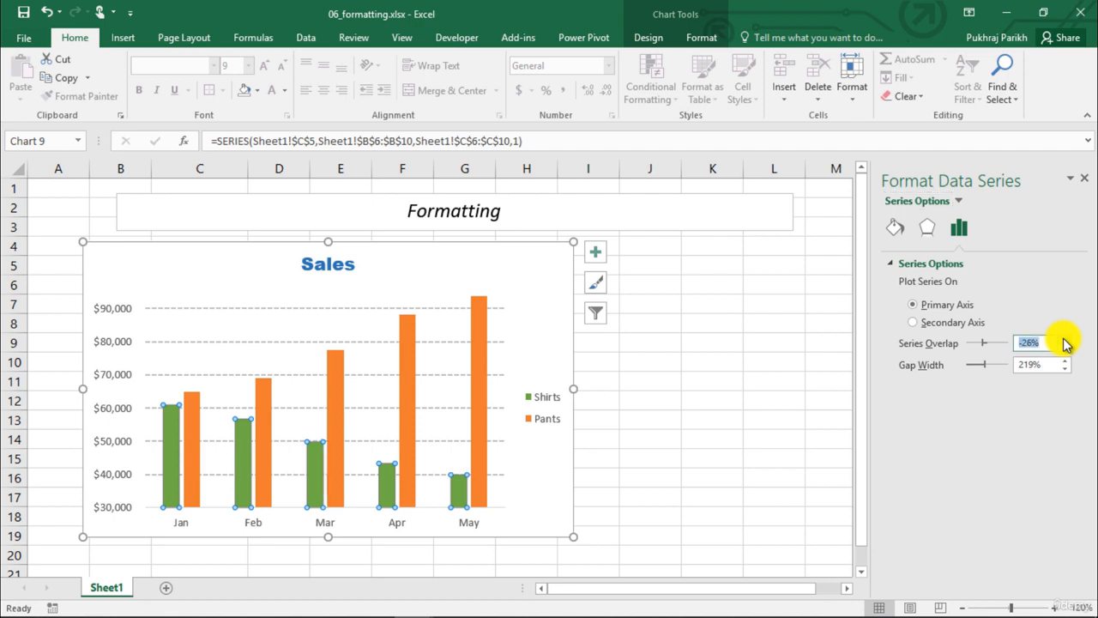
pyautogui.click(1064, 339)
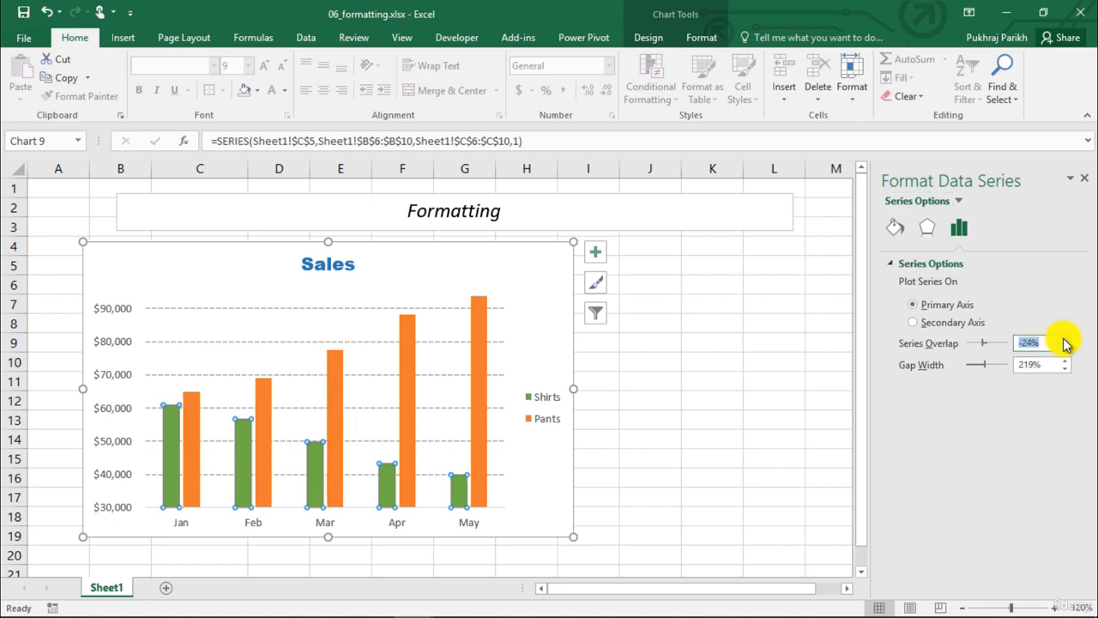
pyautogui.click(1064, 338)
pyautogui.click(1064, 339)
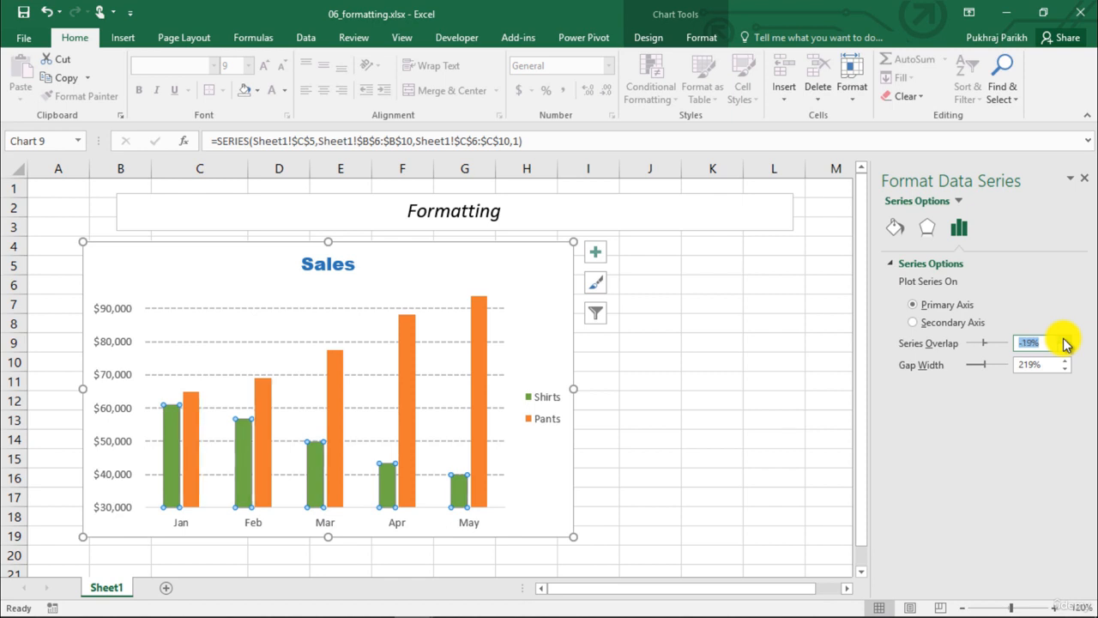
pyautogui.click(1063, 338)
pyautogui.click(1064, 339)
pyautogui.click(1064, 339)
pyautogui.click(1064, 339)
pyautogui.click(1064, 339)
pyautogui.click(1064, 338)
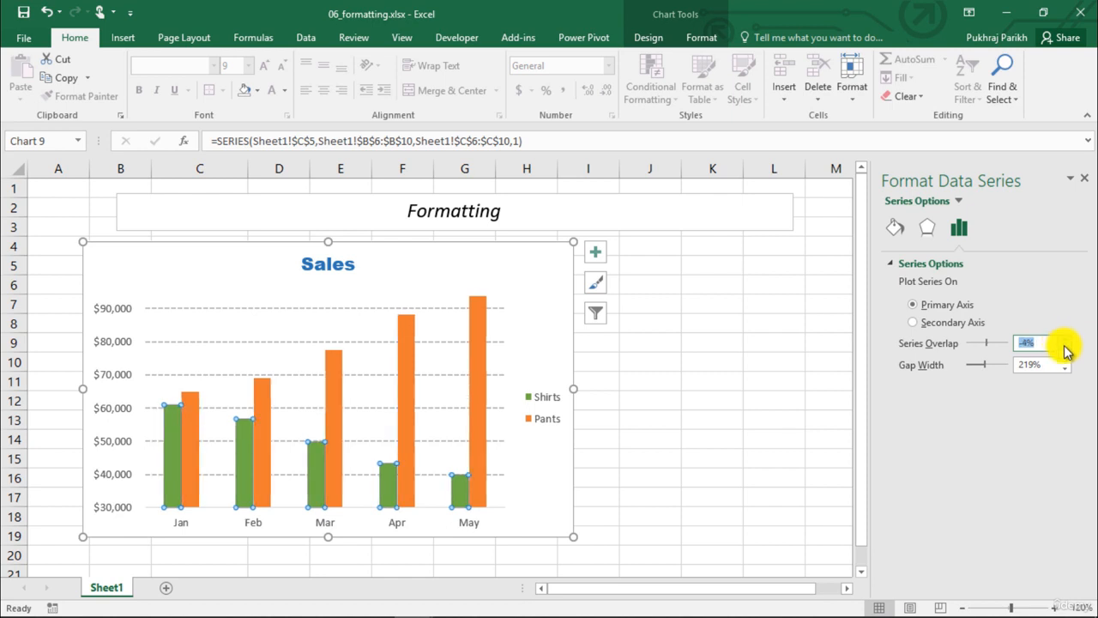
# - Lower the series overlap to -100% to spread the Shirts and Pants columns apart
pyautogui.click(1063, 346)
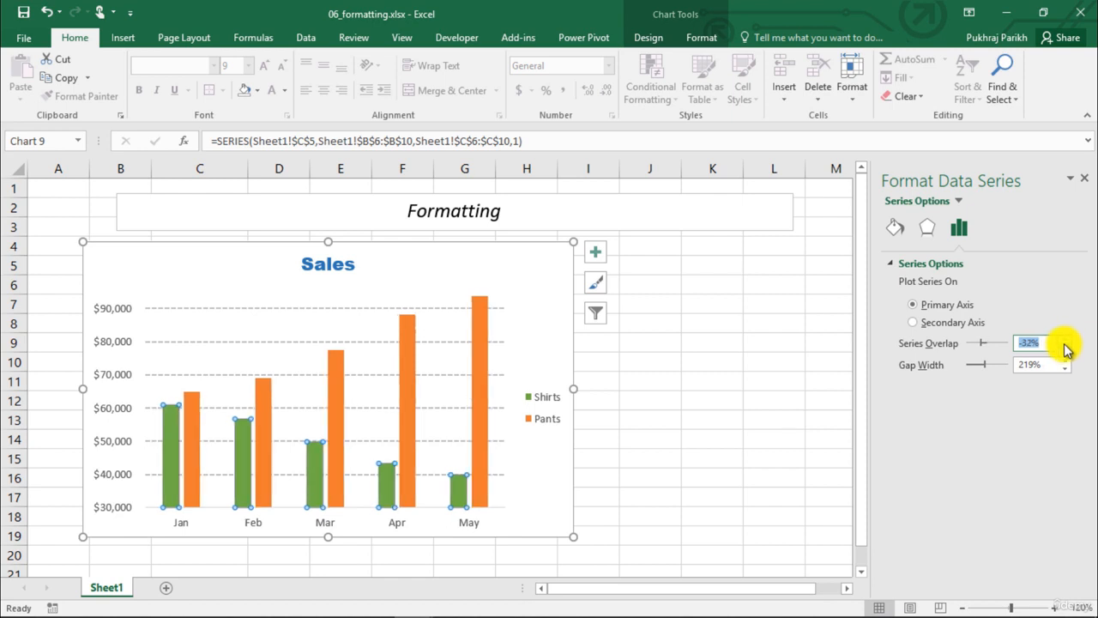
pyautogui.click(1064, 349)
pyautogui.click(1064, 349)
pyautogui.click(1063, 349)
pyautogui.click(1064, 349)
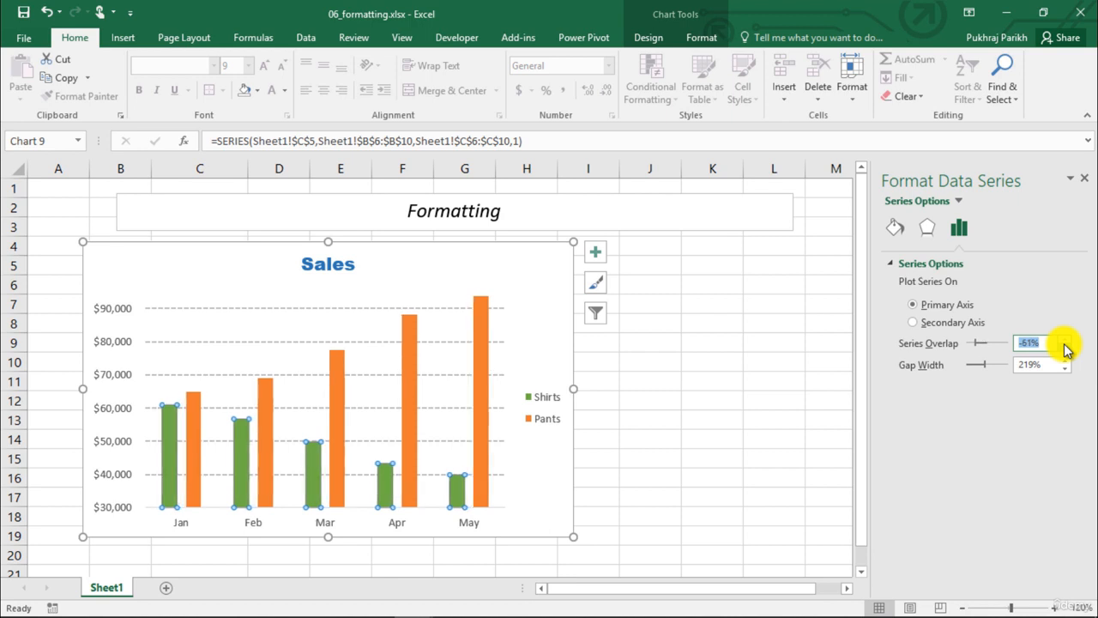
pyautogui.click(1064, 349)
pyautogui.click(1063, 349)
pyautogui.click(1064, 349)
pyautogui.click(1063, 349)
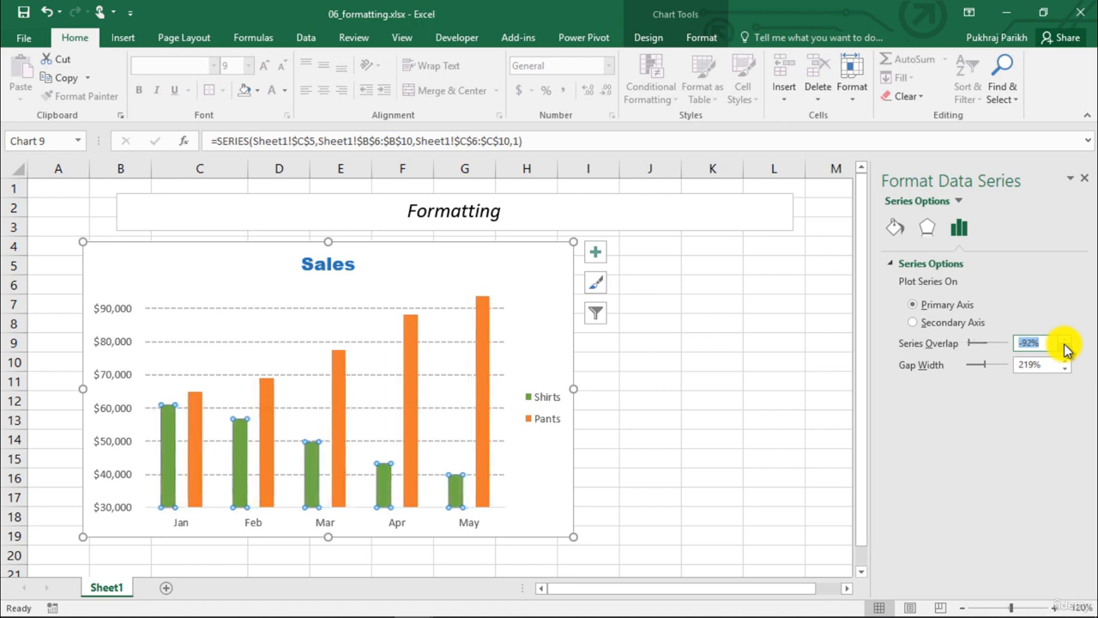
pyautogui.click(1064, 349)
pyautogui.click(1064, 349)
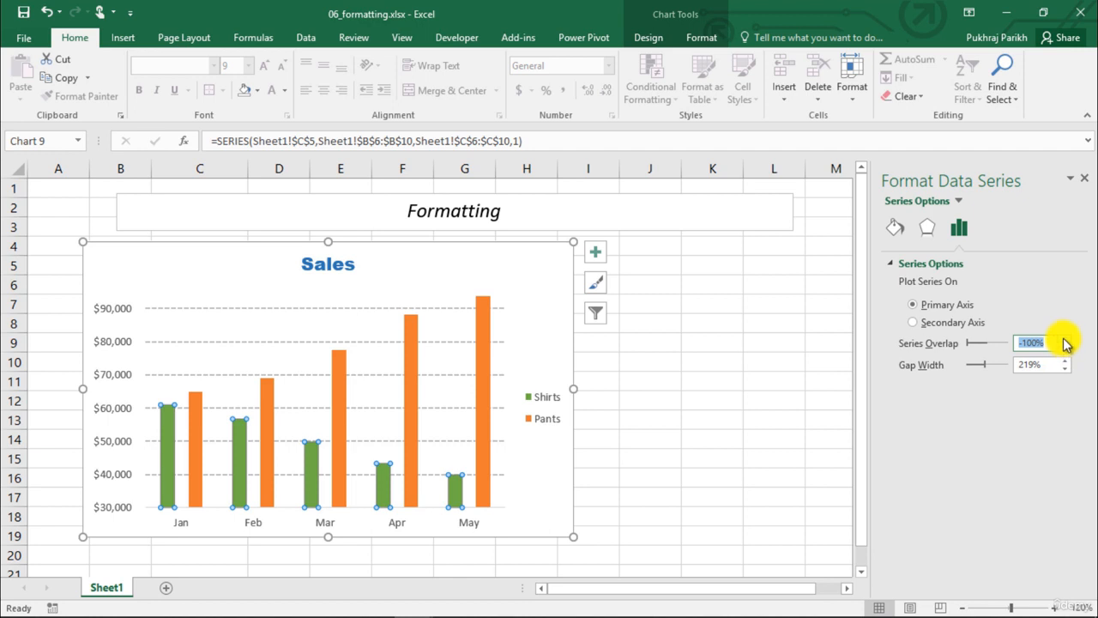
# - Raise the series overlap to a positive percentage so the Shirts and Pants columns partly cover each other
pyautogui.click(1063, 338)
pyautogui.click(1064, 338)
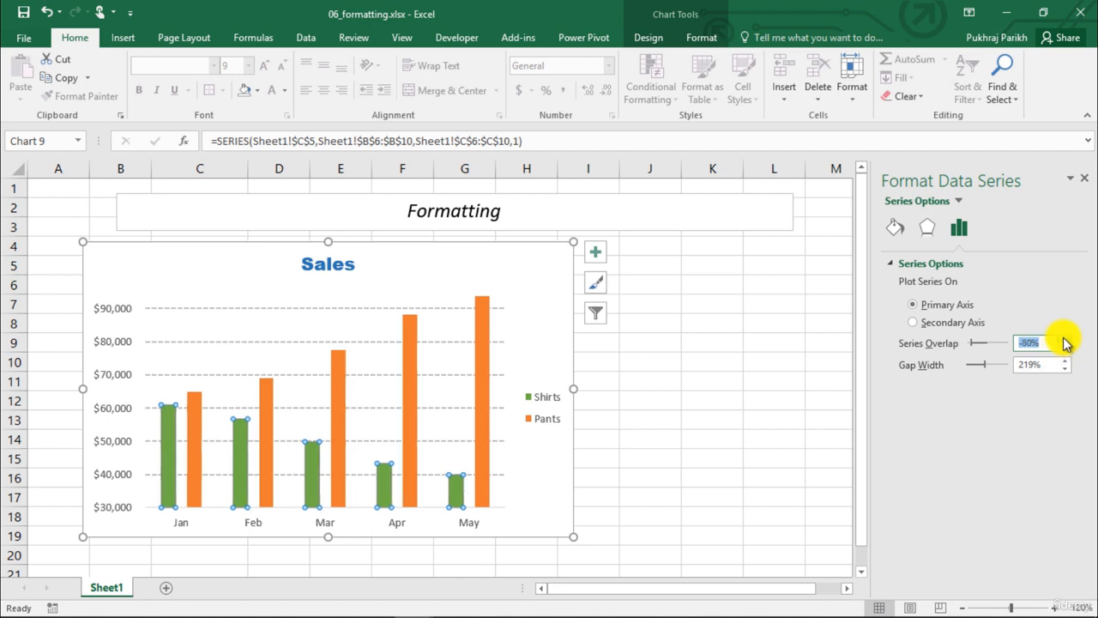
pyautogui.click(1064, 338)
pyautogui.click(1064, 338)
pyautogui.click(1064, 338)
pyautogui.click(1063, 338)
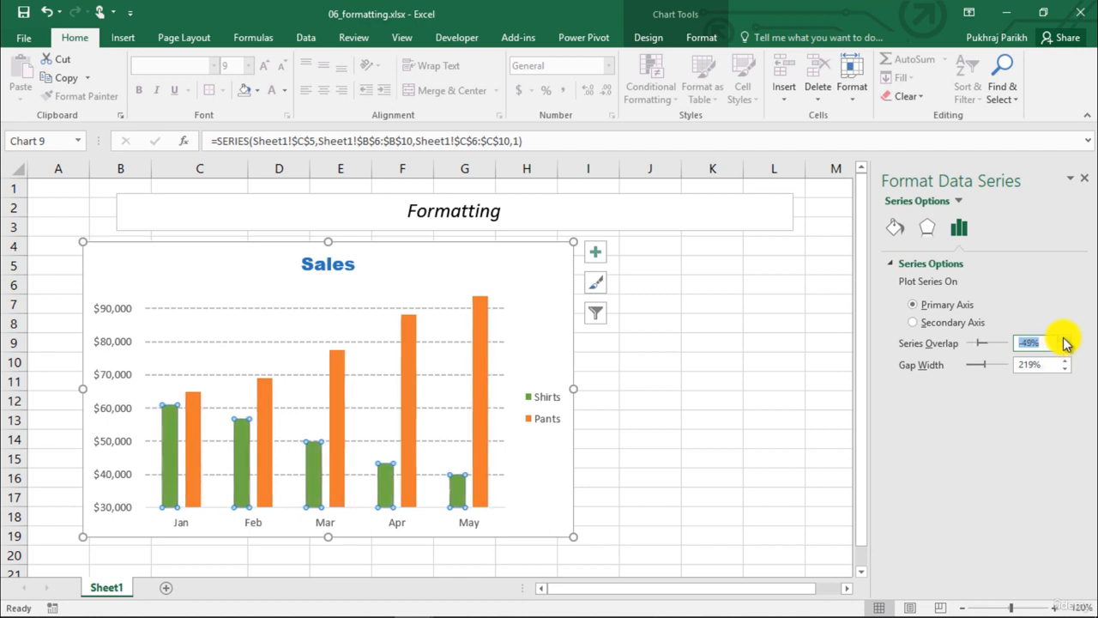
pyautogui.click(1064, 338)
pyautogui.click(1063, 338)
pyautogui.click(1063, 338)
pyautogui.click(1064, 338)
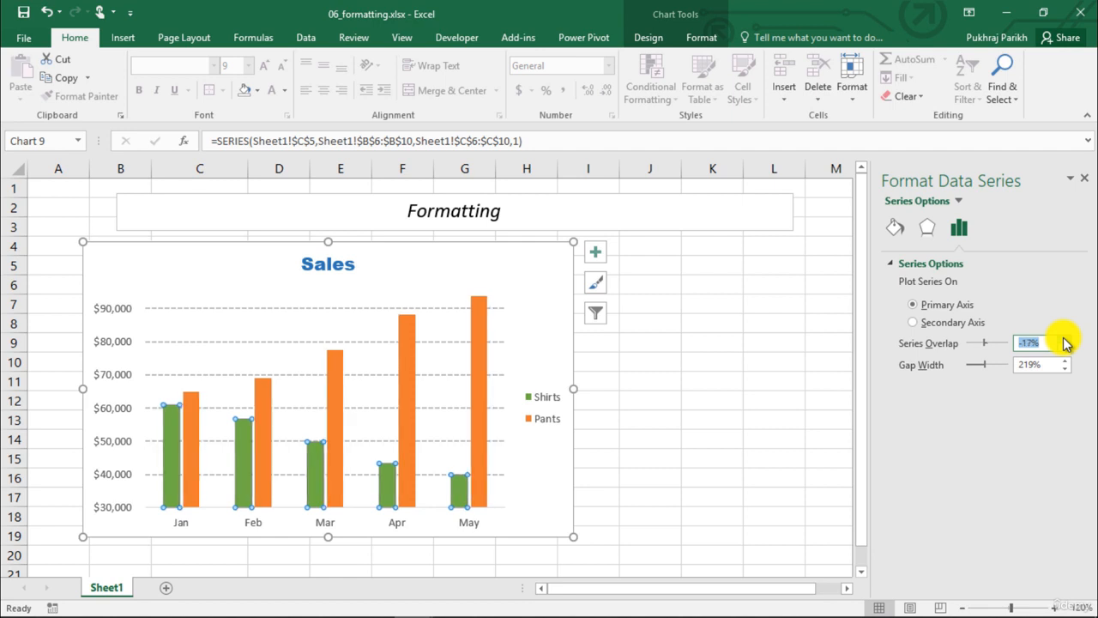
pyautogui.click(1064, 338)
pyautogui.click(1064, 338)
pyautogui.click(1064, 338)
pyautogui.click(1064, 338)
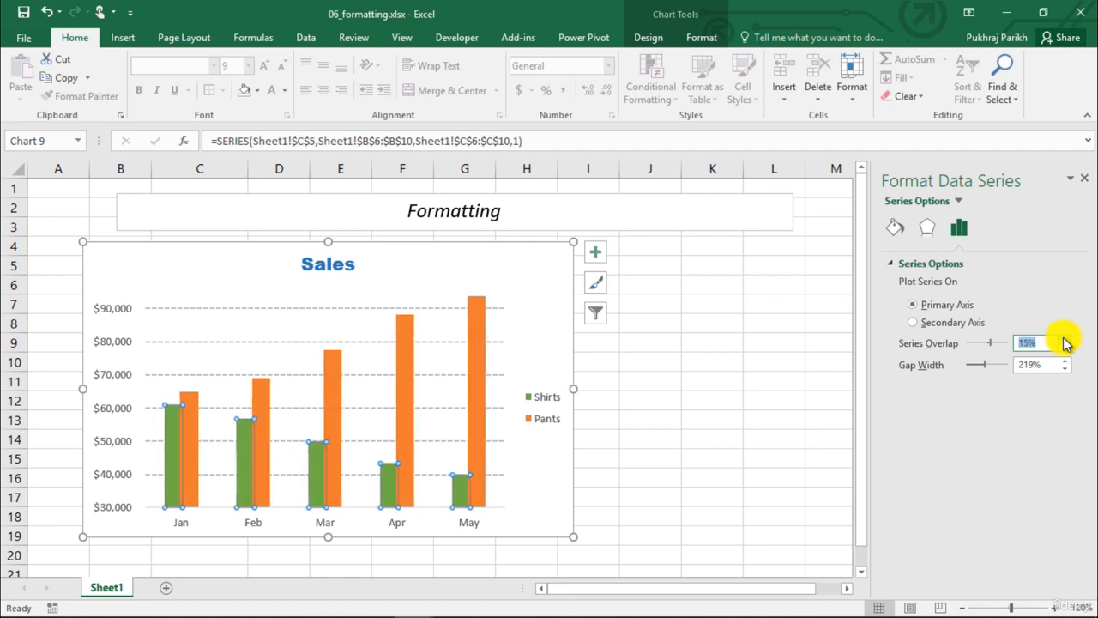
pyautogui.click(1064, 338)
pyautogui.click(1064, 338)
pyautogui.click(1064, 338)
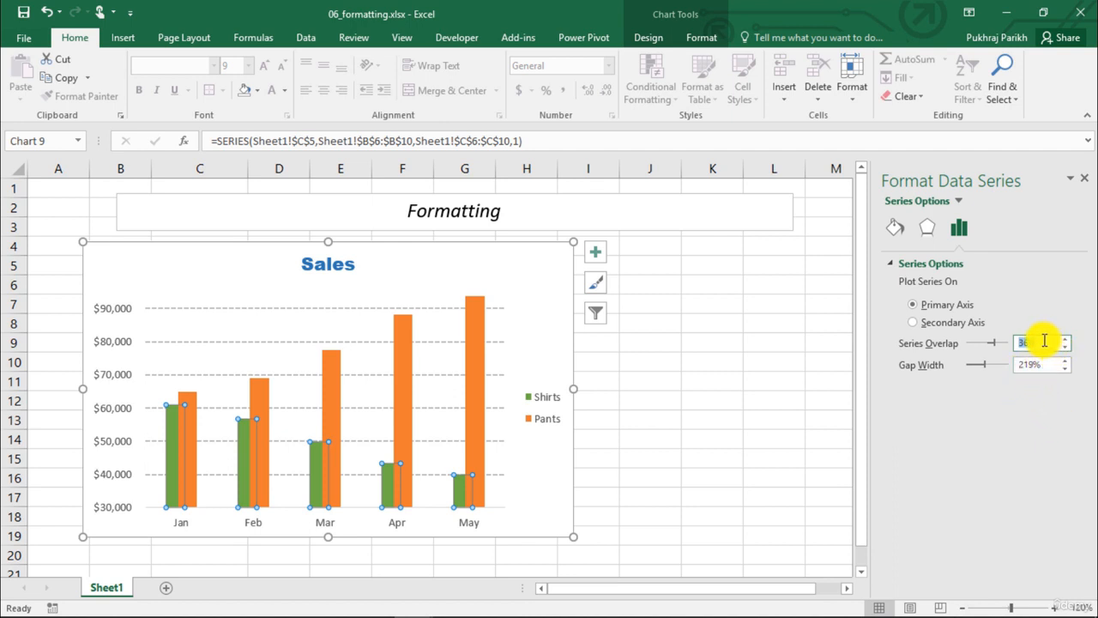
# - Set the series overlap to 0% so the paired columns touch without overlapping
pyautogui.write('0')
pyautogui.press('Return')
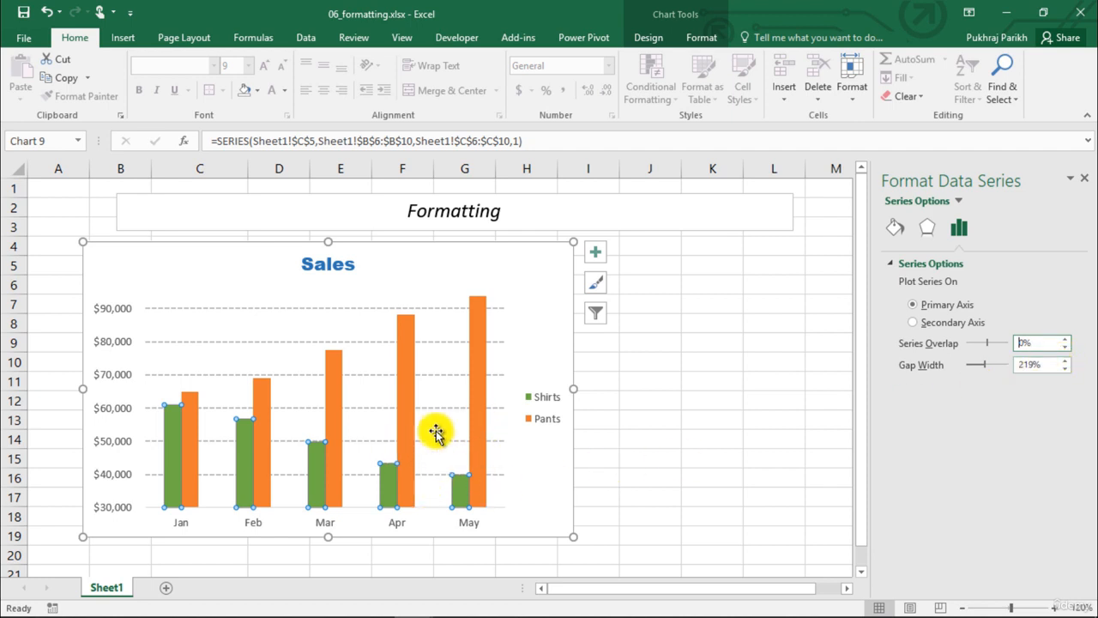
# - Reduce the gap width between the month groups to 105% to widen the columns
pyautogui.click(1066, 360)
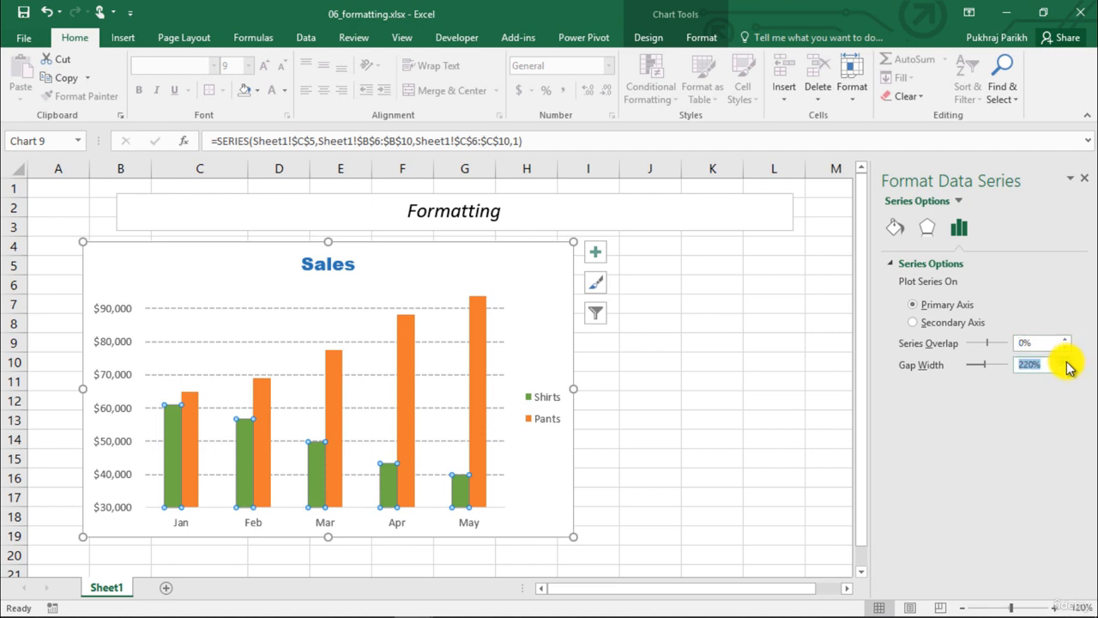
pyautogui.click(1066, 362)
pyautogui.click(1063, 369)
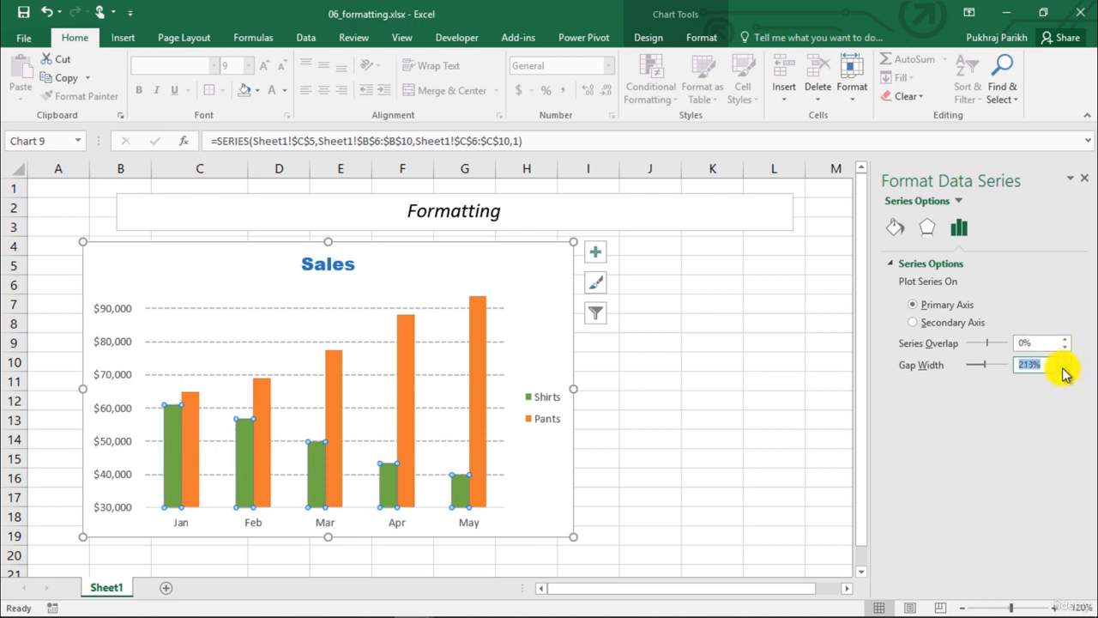
pyautogui.click(1064, 370)
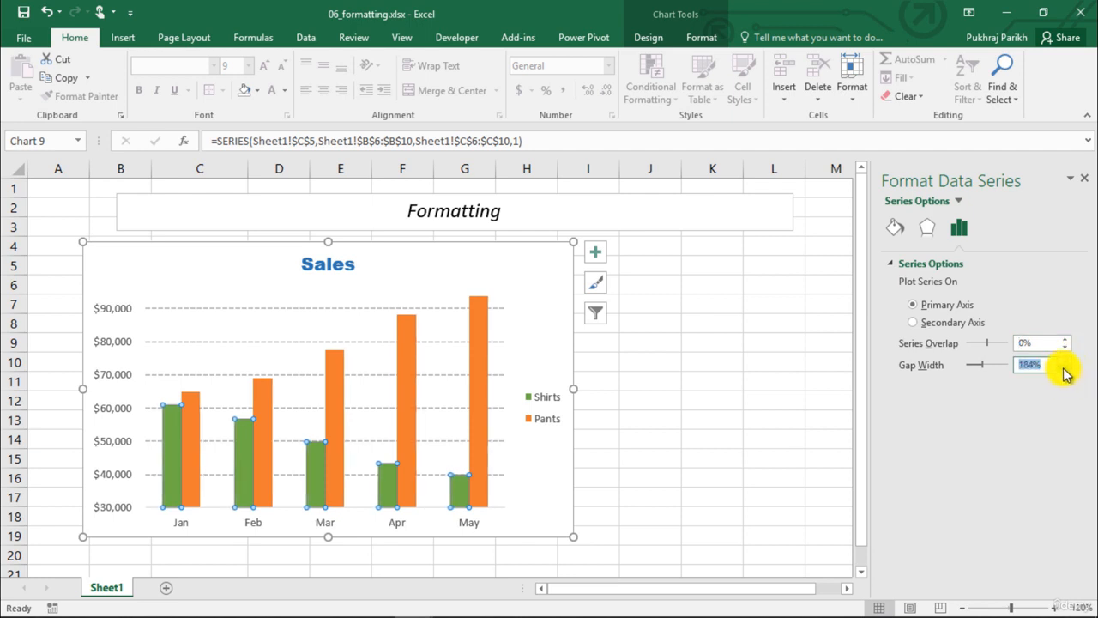
pyautogui.click(1064, 370)
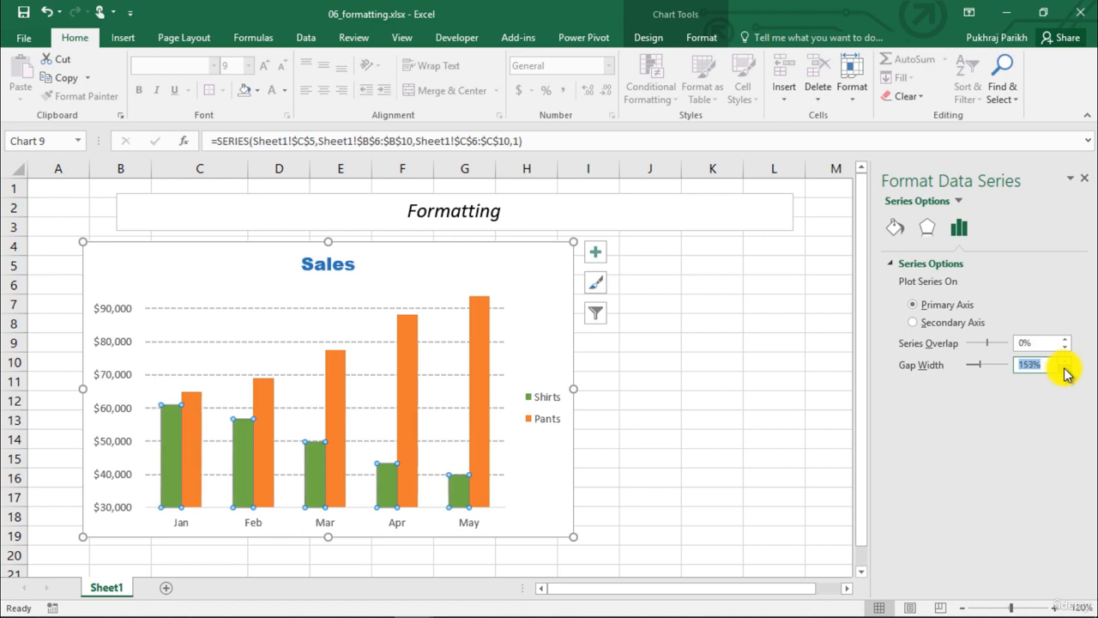
pyautogui.click(1064, 370)
pyautogui.moveTo(1065, 369); pyautogui.dragTo(1065, 369)
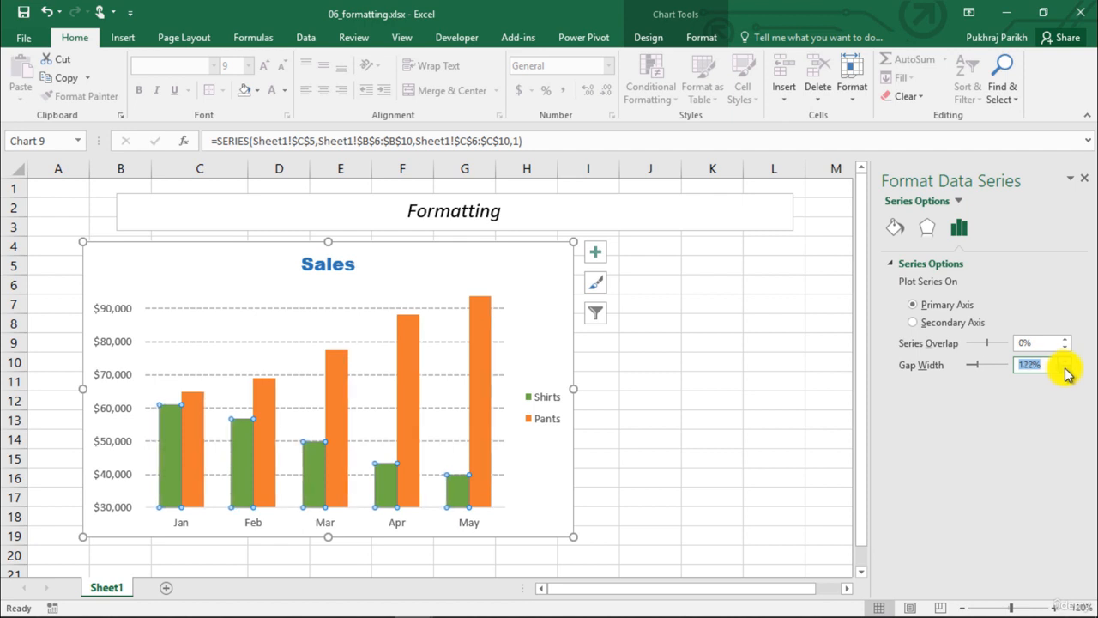
pyautogui.click(1064, 369)
pyautogui.moveTo(1064, 369); pyautogui.dragTo(1064, 369)
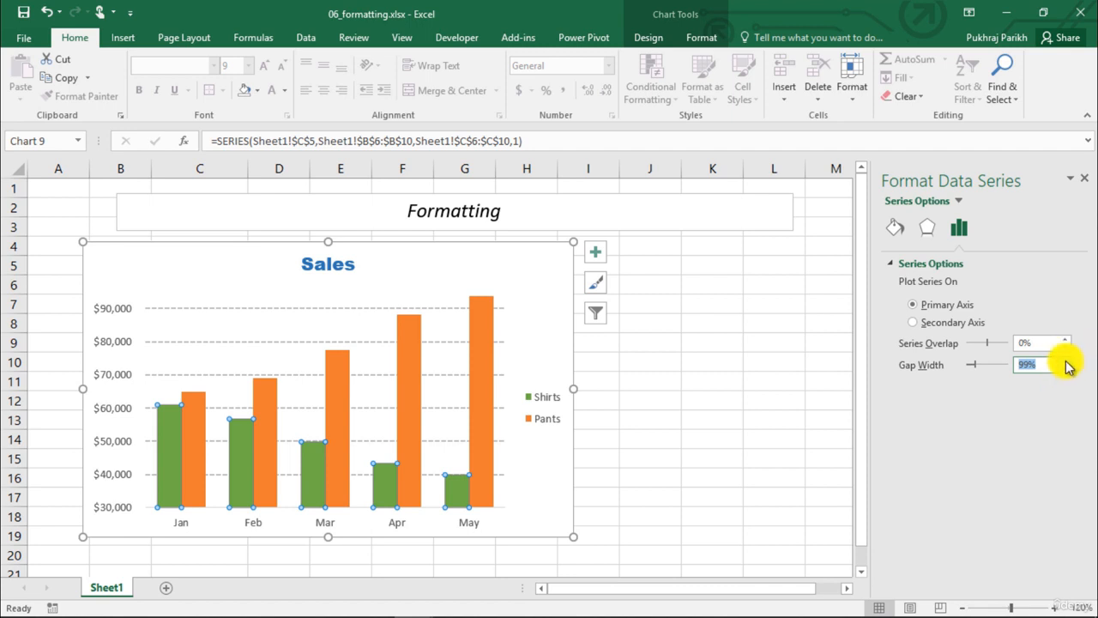
pyautogui.moveTo(1067, 361); pyautogui.dragTo(1068, 361)
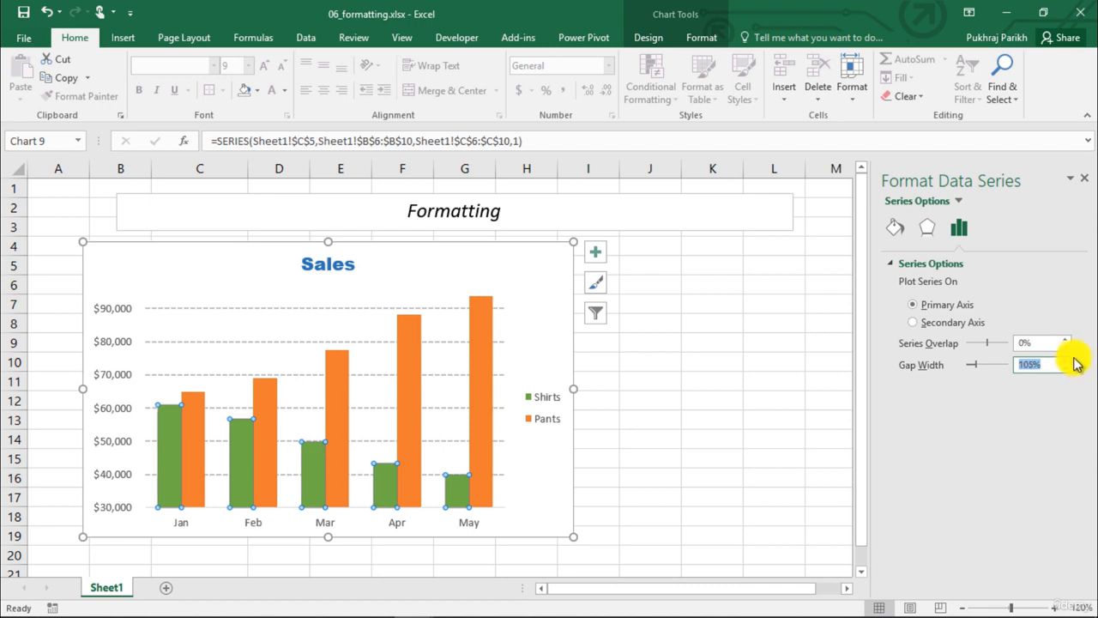
# - Raise the gap width to 147% and set the series overlap to -17% to separate the Shirts and Pants columns slightly
pyautogui.click(1064, 361)
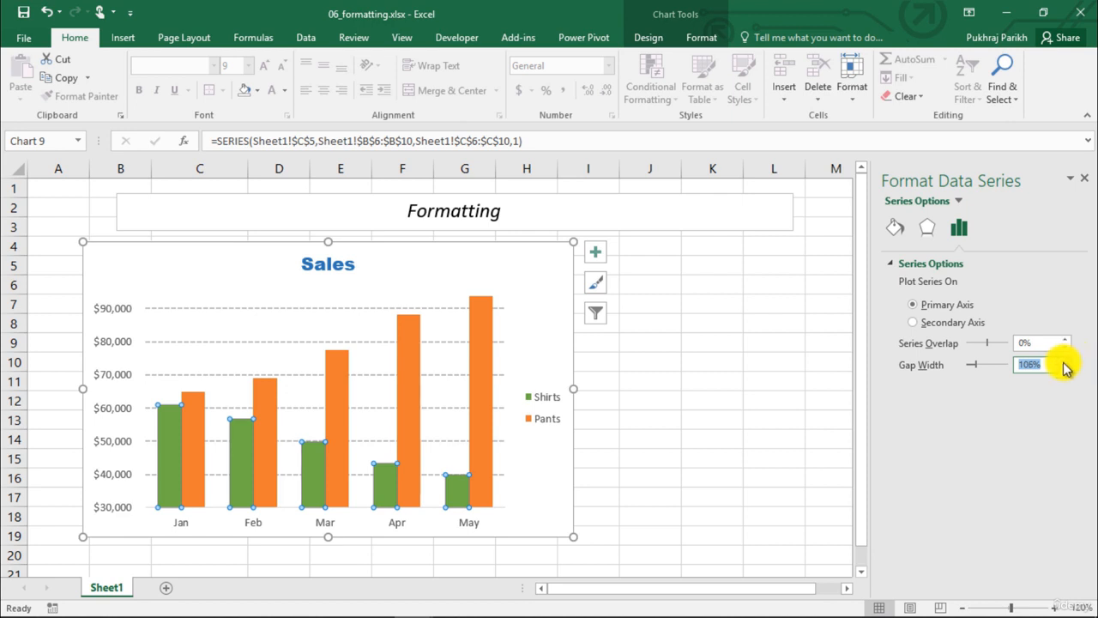
pyautogui.moveTo(1064, 362); pyautogui.dragTo(1067, 363)
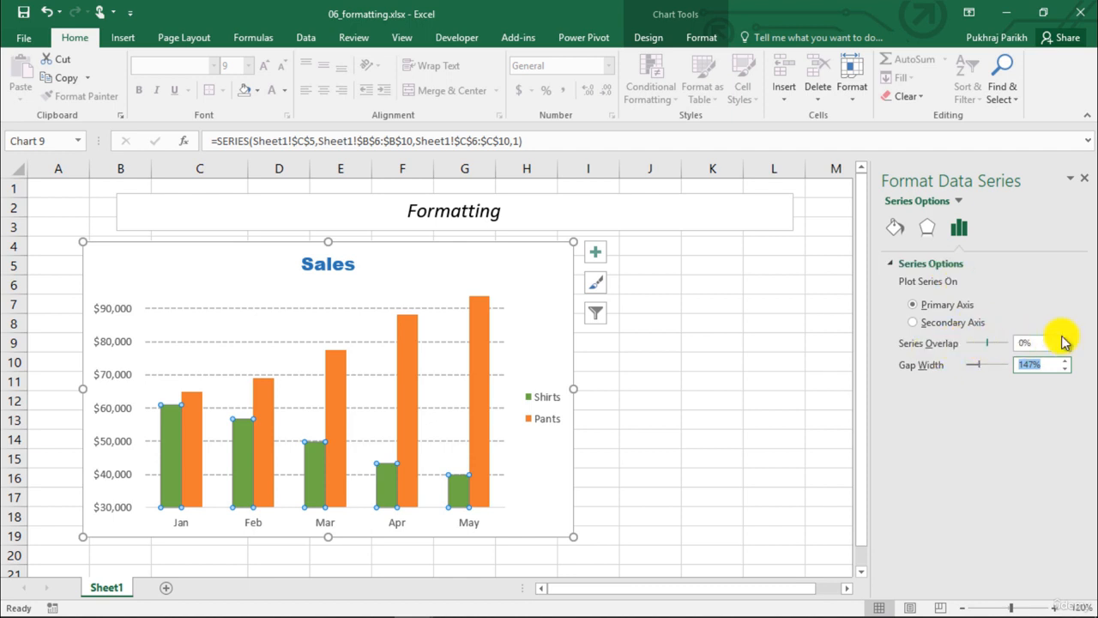
pyautogui.moveTo(1066, 341); pyautogui.dragTo(1066, 352)
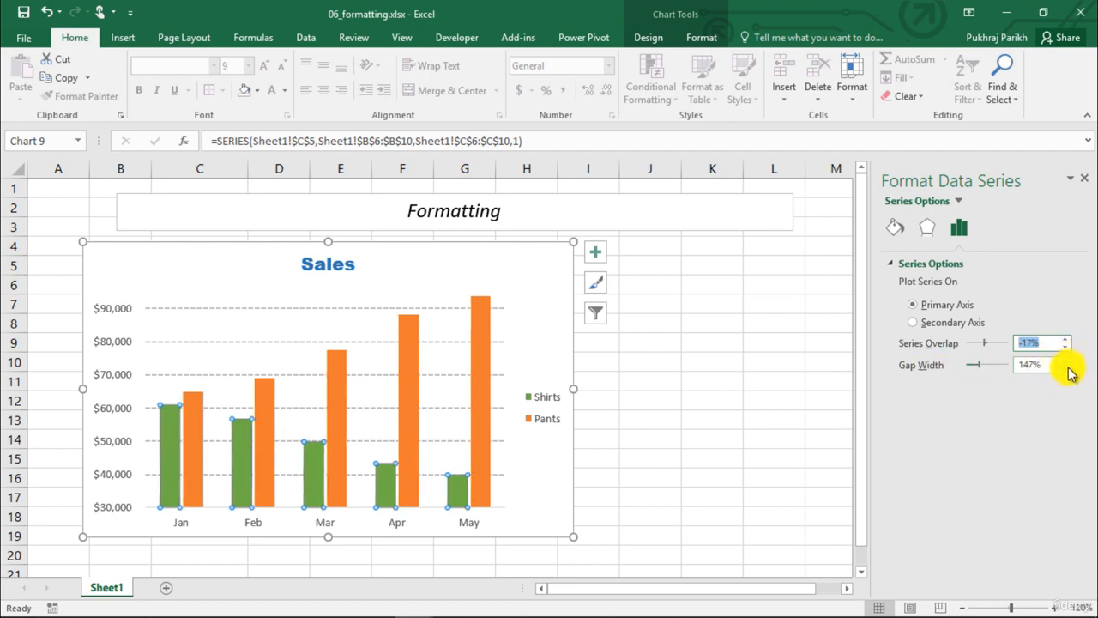
# - Reduce the gap width between the month groups to 93%
pyautogui.moveTo(1069, 369); pyautogui.dragTo(1068, 382)
pyautogui.scroll(-17, 1069, 378)
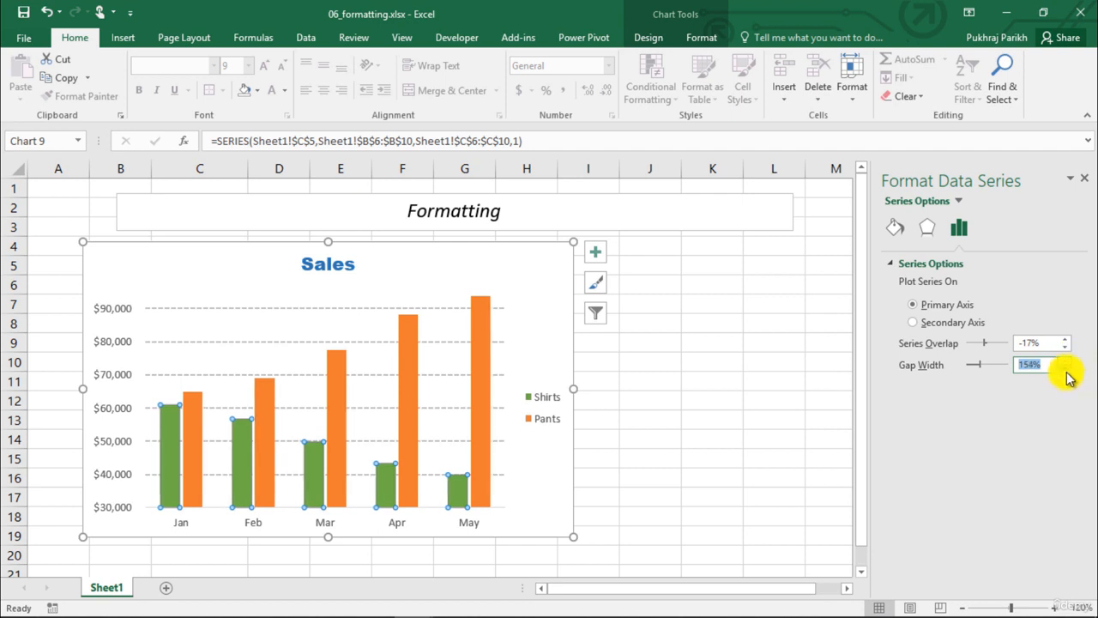
pyautogui.scroll(-5, 1070, 377)
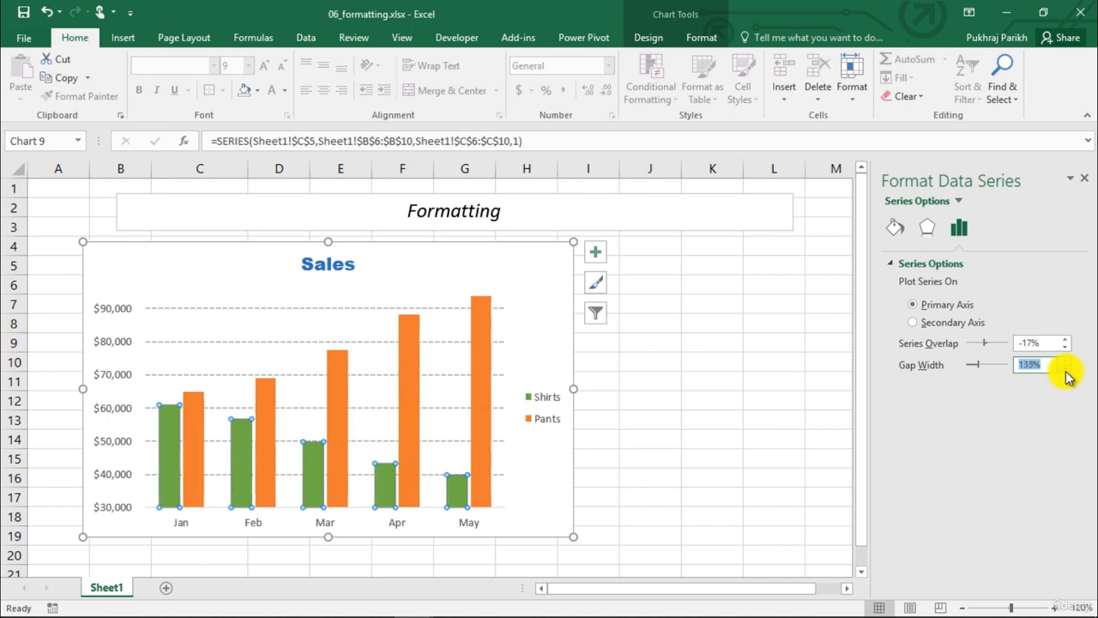
pyautogui.scroll(-20, 1069, 378)
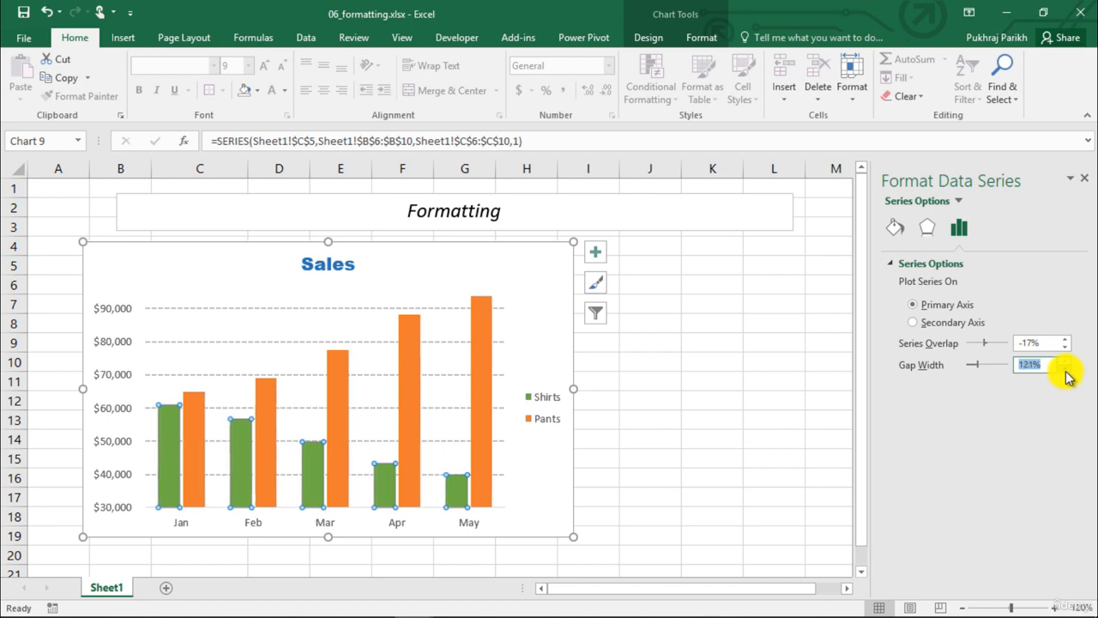
pyautogui.scroll(-1, 1068, 377)
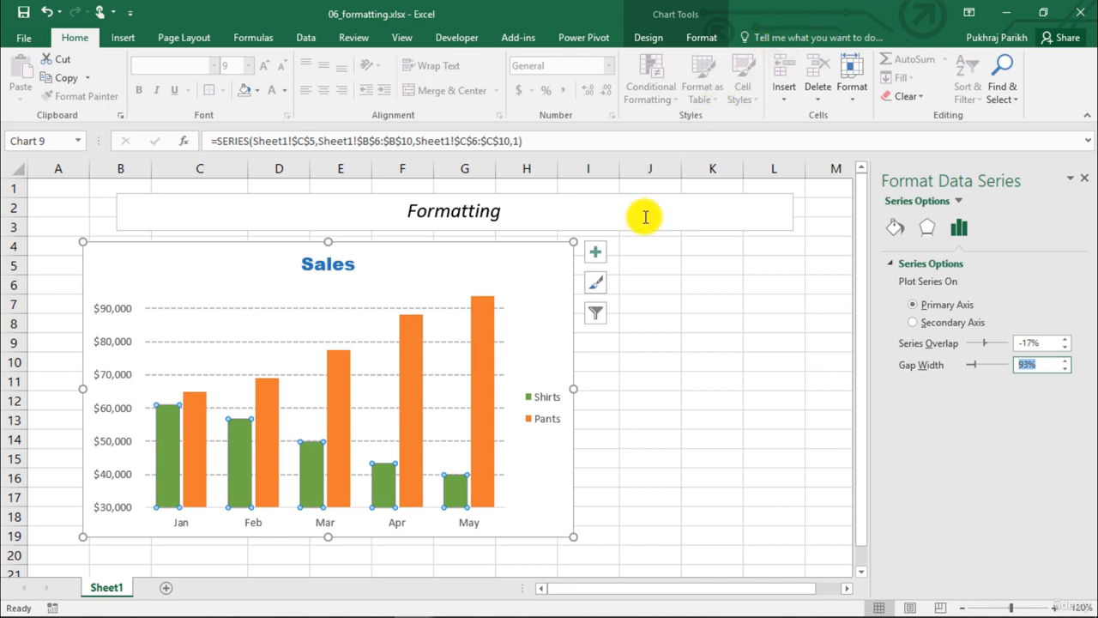
# - Add a primary horizontal axis title to the Sales chart
pyautogui.click(596, 251)
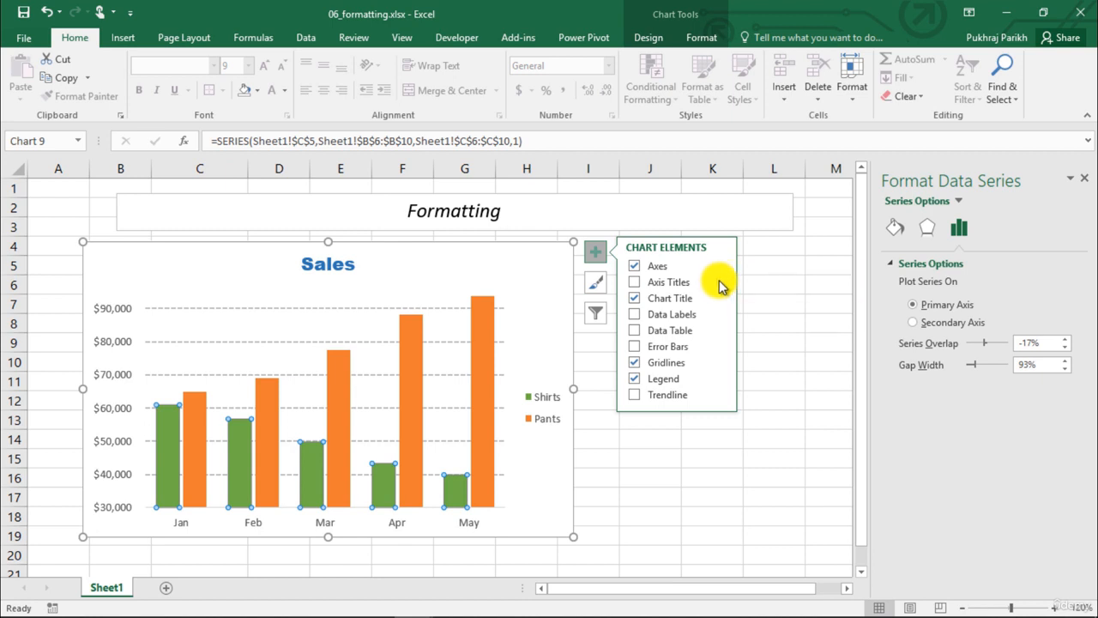
pyautogui.moveTo(717, 283)
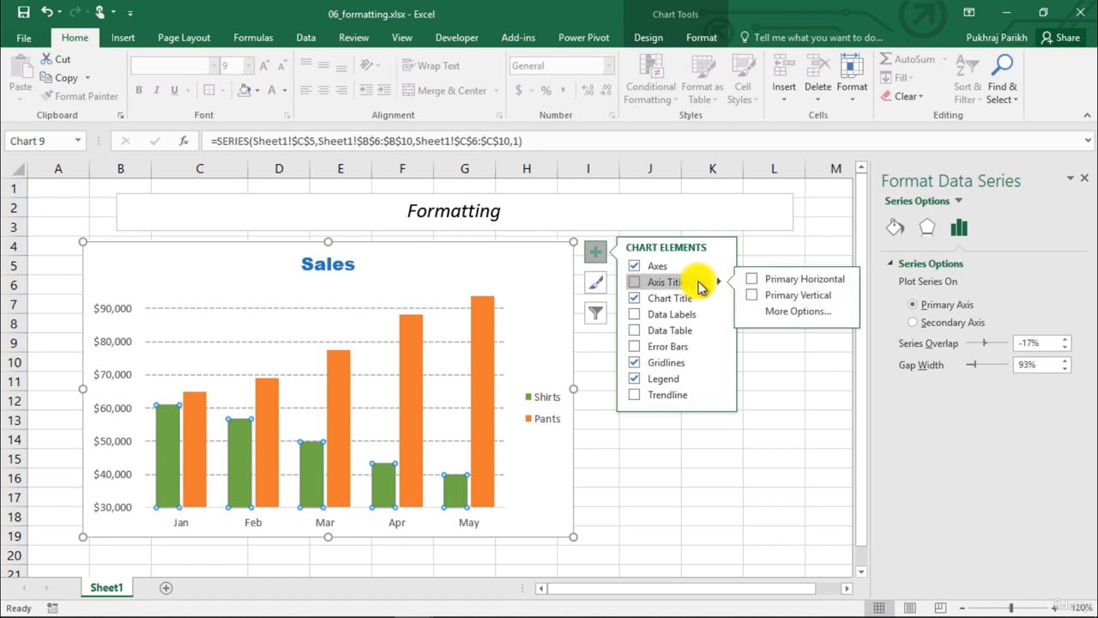
pyautogui.click(786, 283)
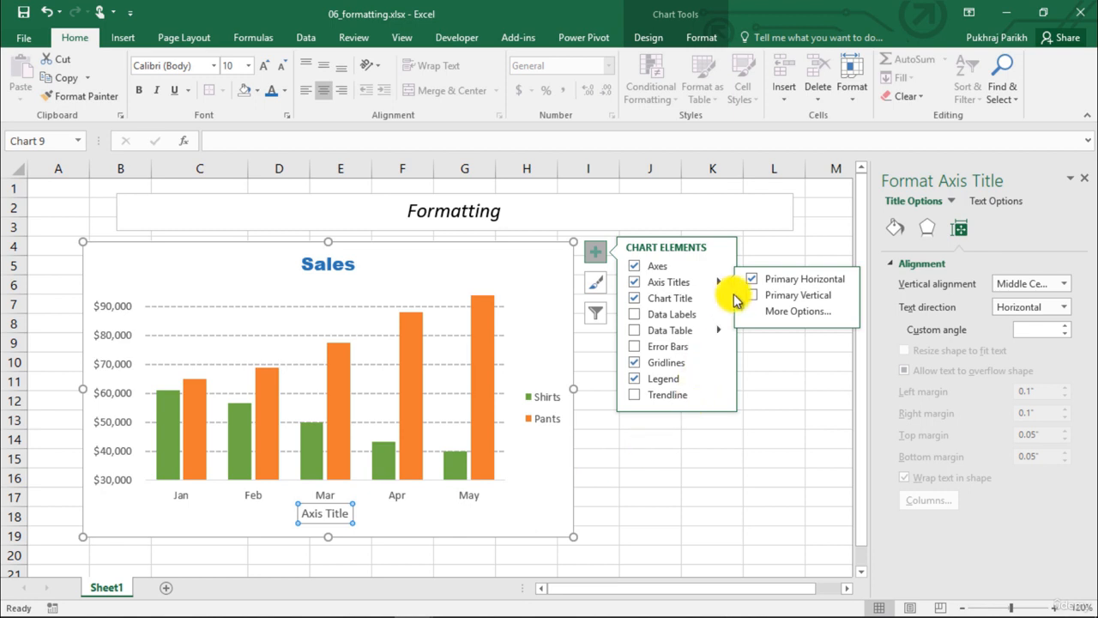
# - Target the Horizontal (Category) Axis Title for formatting and open its fill and line options
pyautogui.click(951, 201)
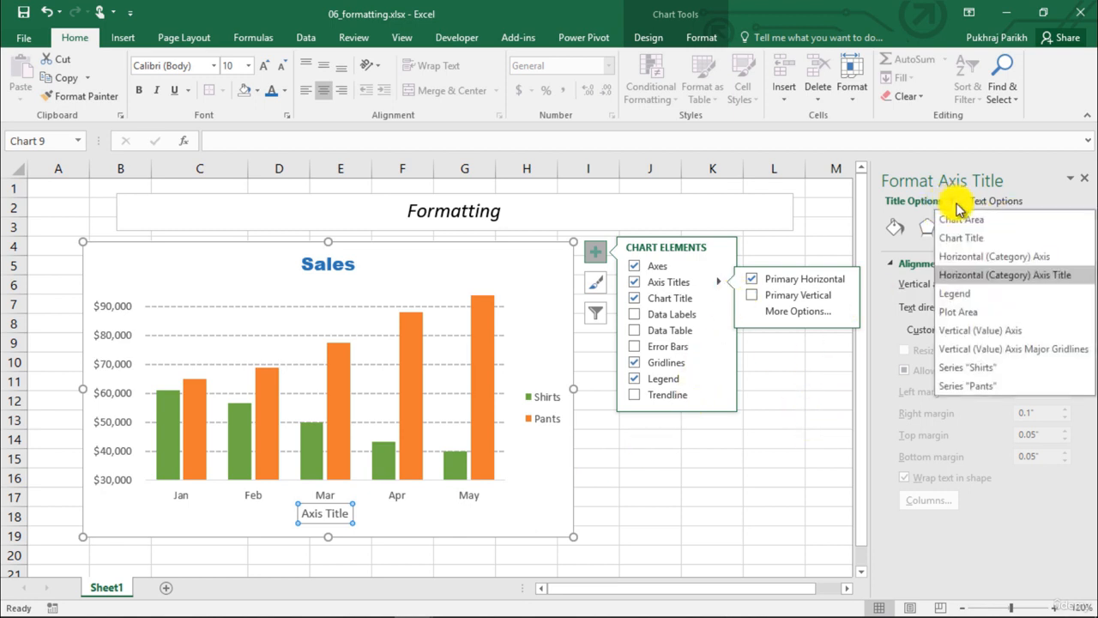
pyautogui.click(993, 276)
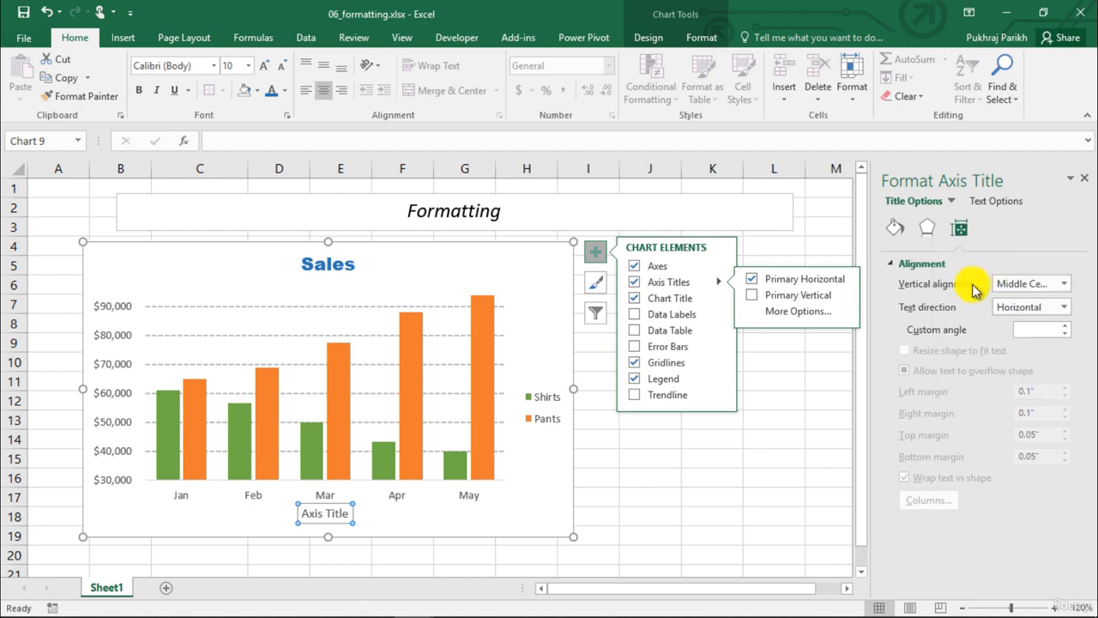
pyautogui.click(899, 230)
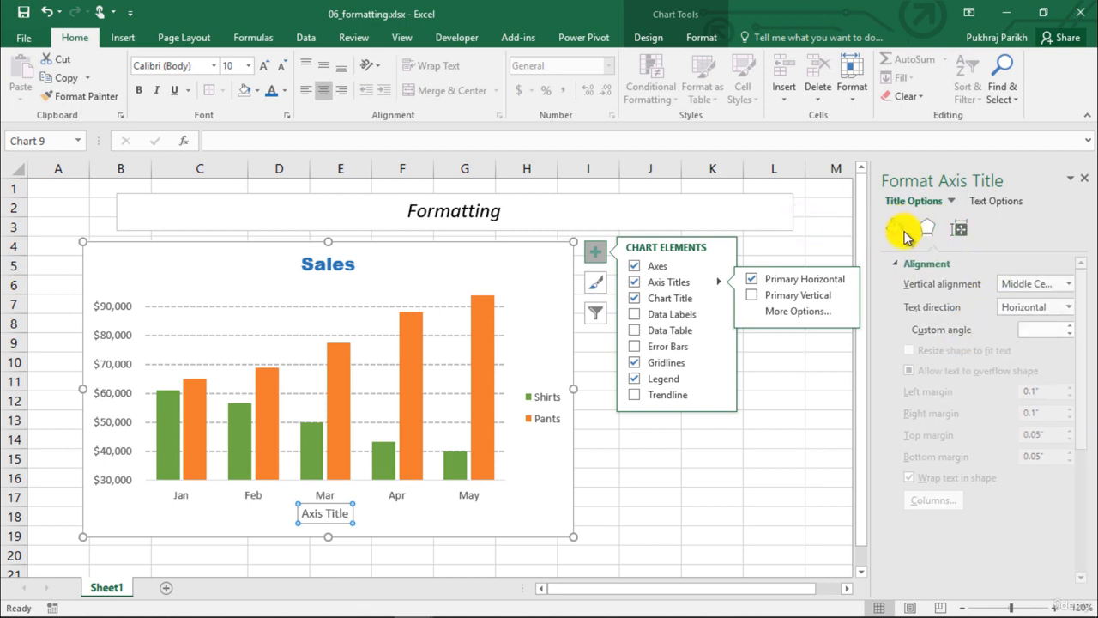